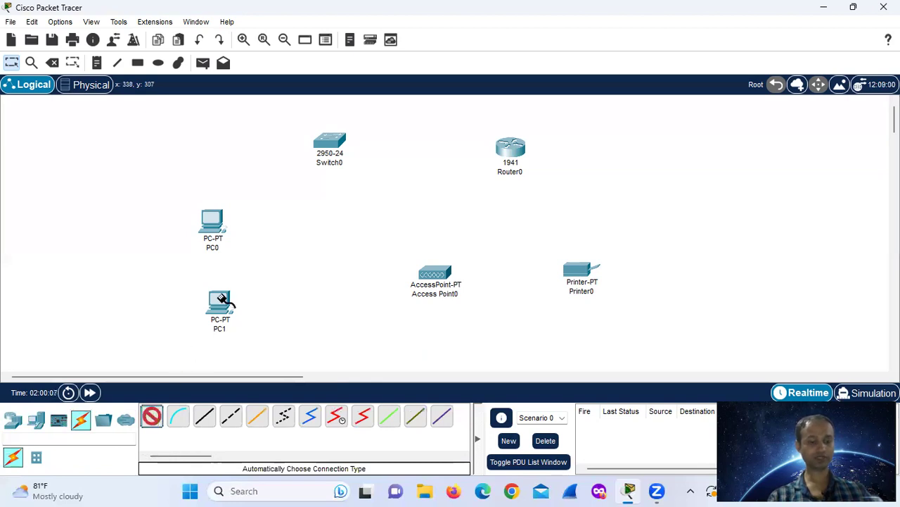
Cable Switch0 to PC0, Router0 and Access Point0 with automatic connections.
click(215, 223)
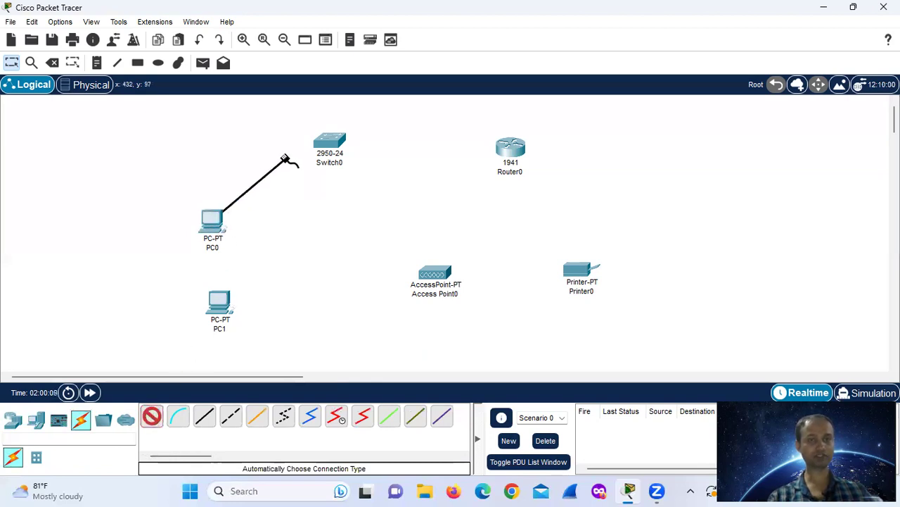
click(331, 145)
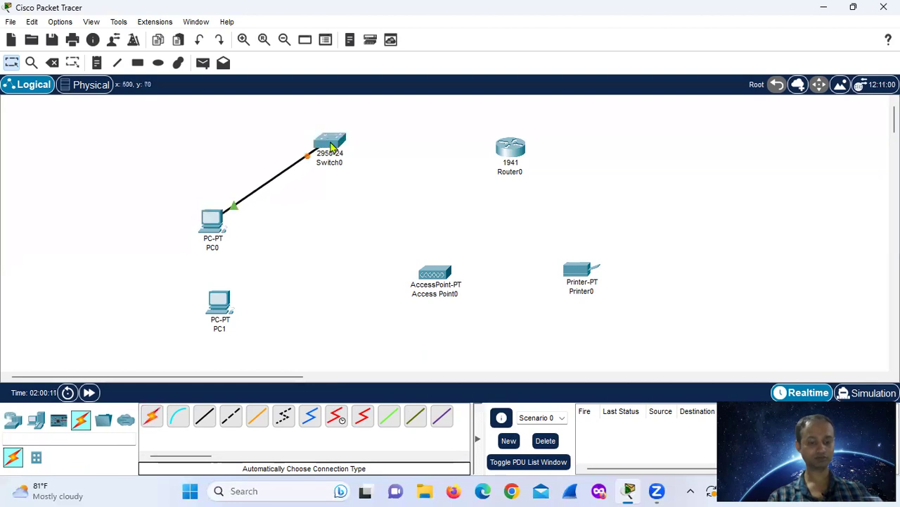
click(152, 416)
click(332, 141)
click(511, 147)
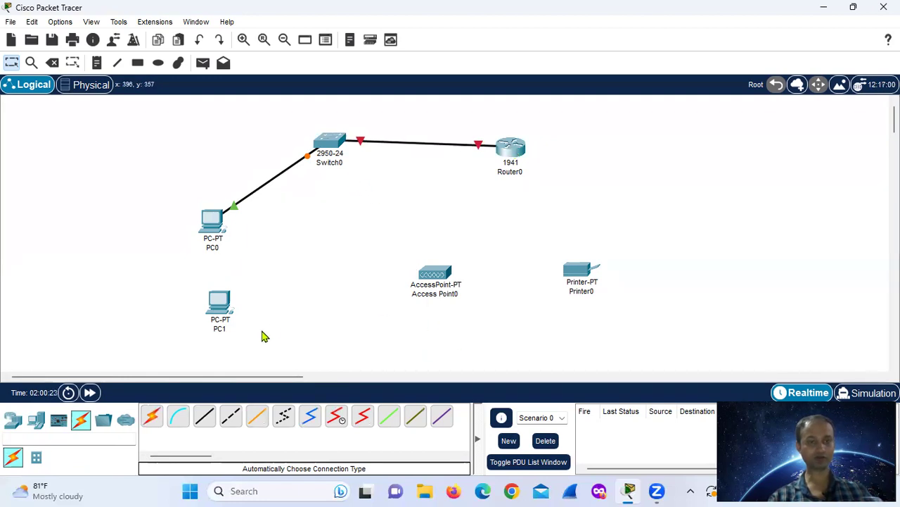
click(150, 418)
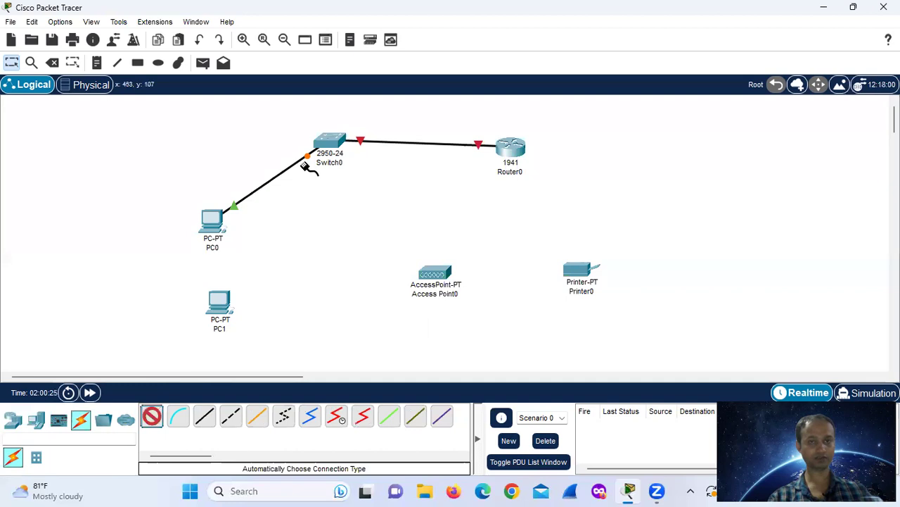
click(330, 144)
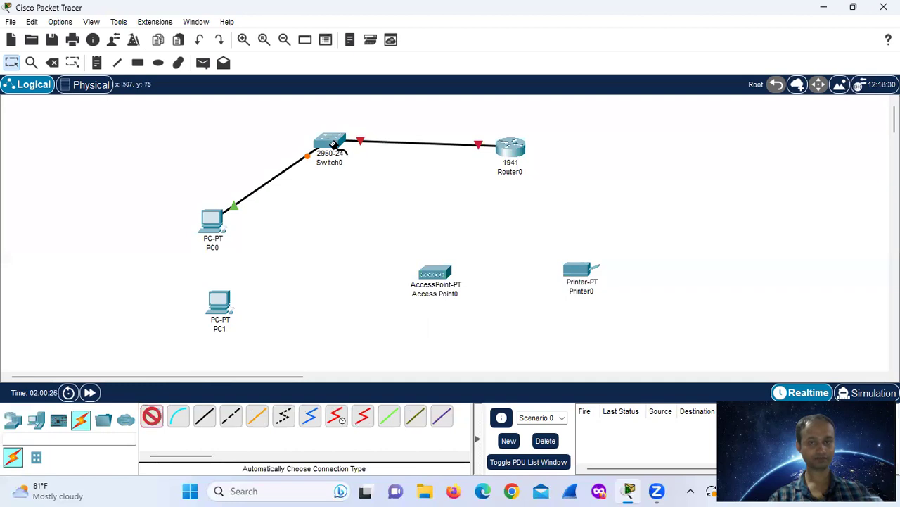
click(419, 274)
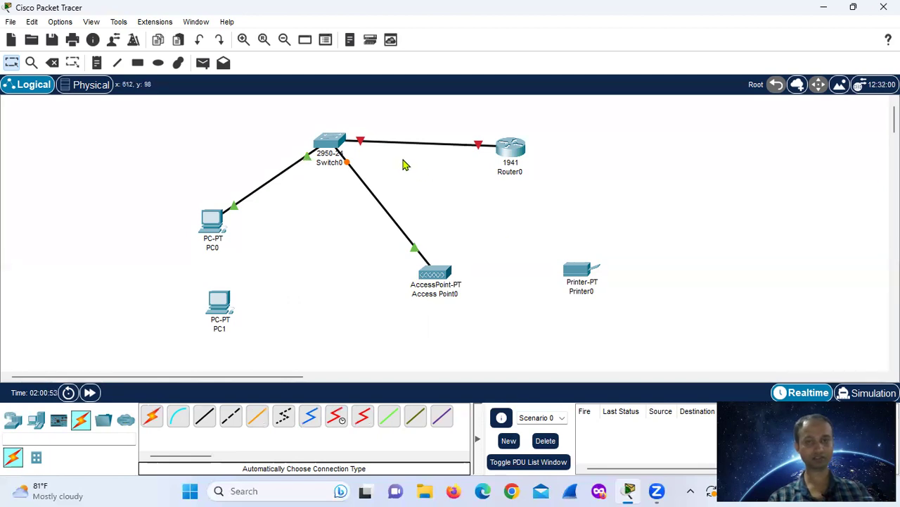
Give PC0 IP 192.168.1.2, mask 255.255.255.0, and begin entering gateway 192.168.1.1.
click(210, 230)
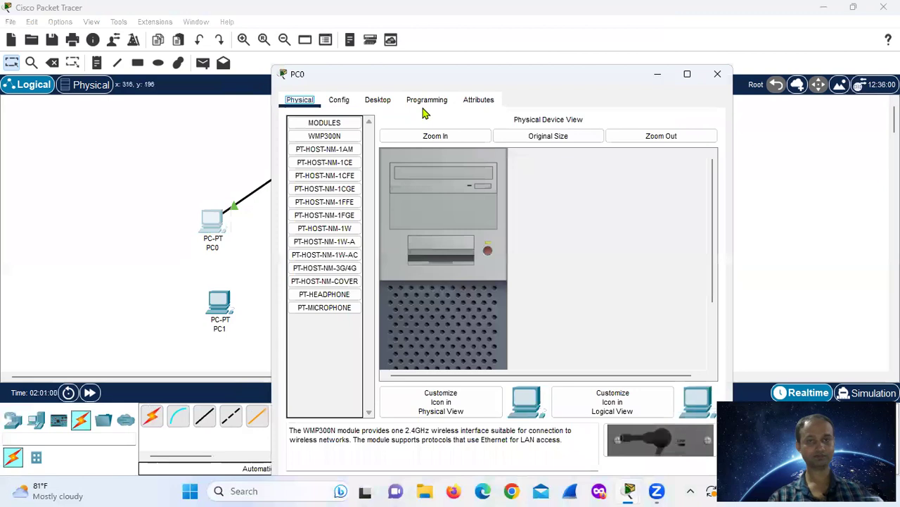
click(375, 101)
click(335, 158)
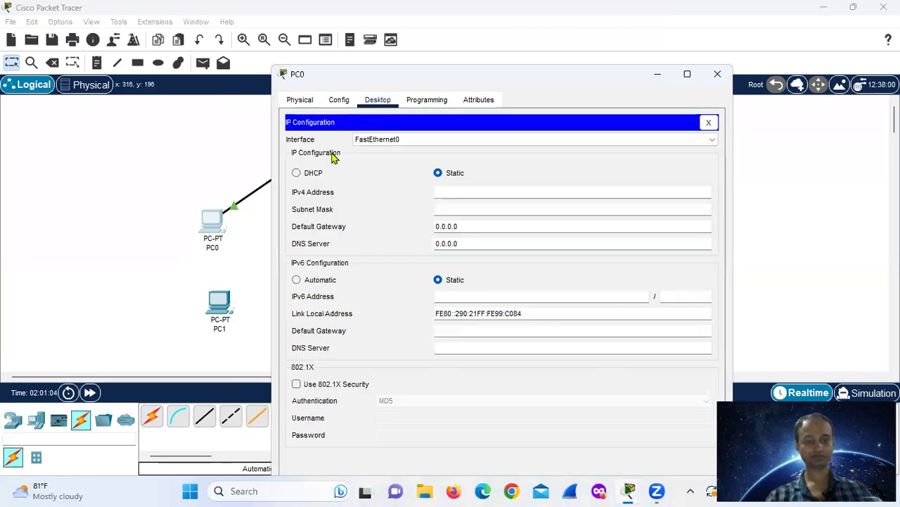
click(458, 194)
text(19)
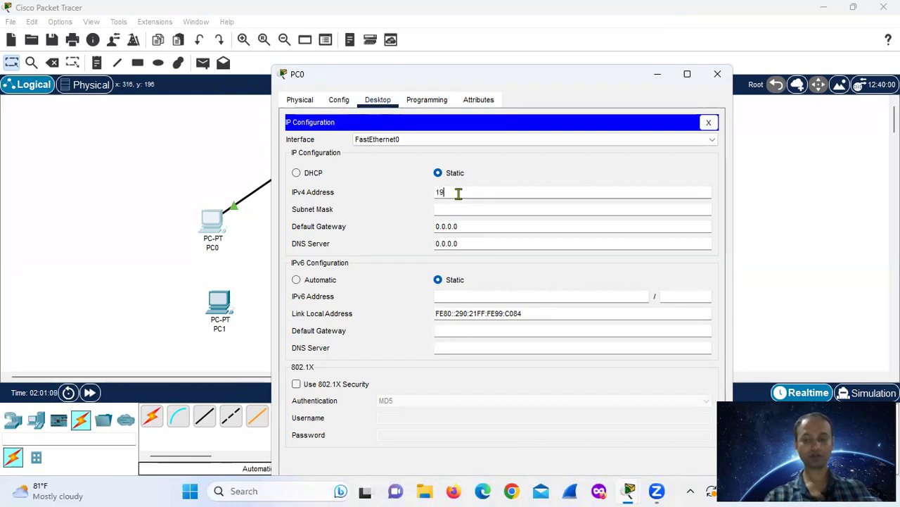
text(2.168)
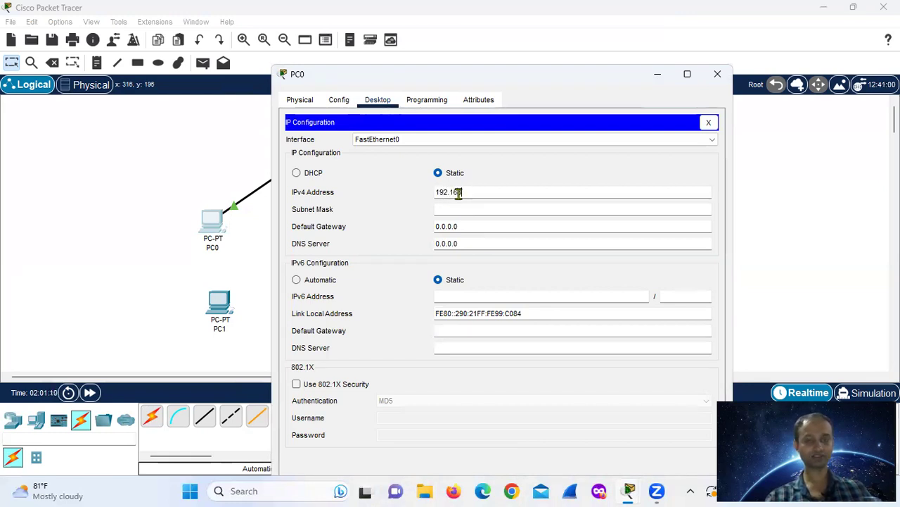
text(.1.2)
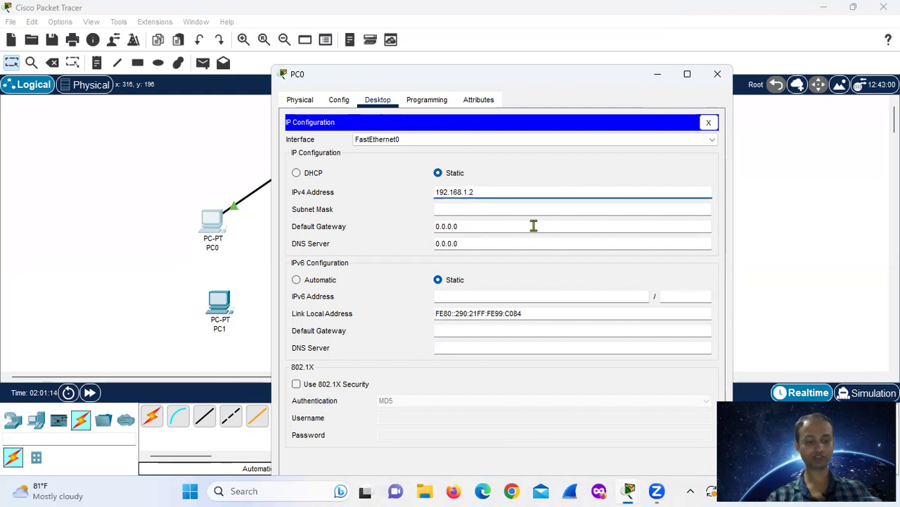
click(478, 209)
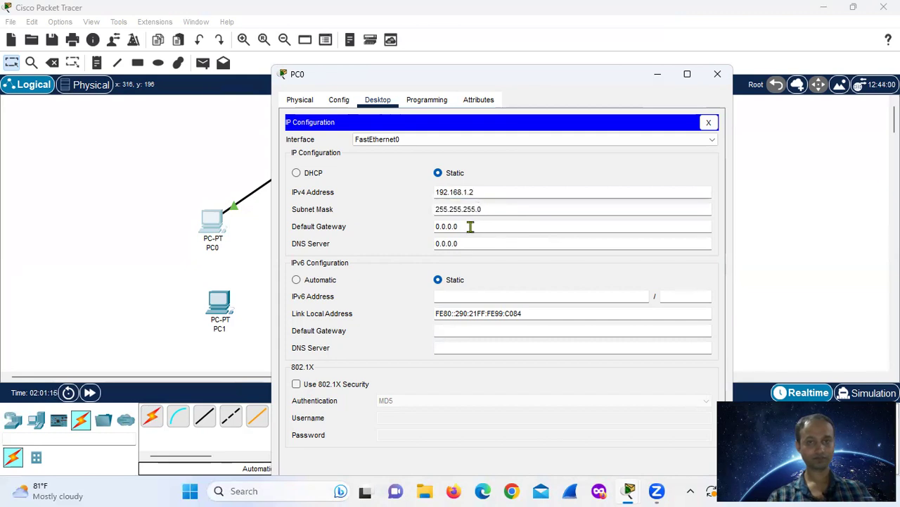
drag(470, 226, 426, 227)
key(BackSpace)
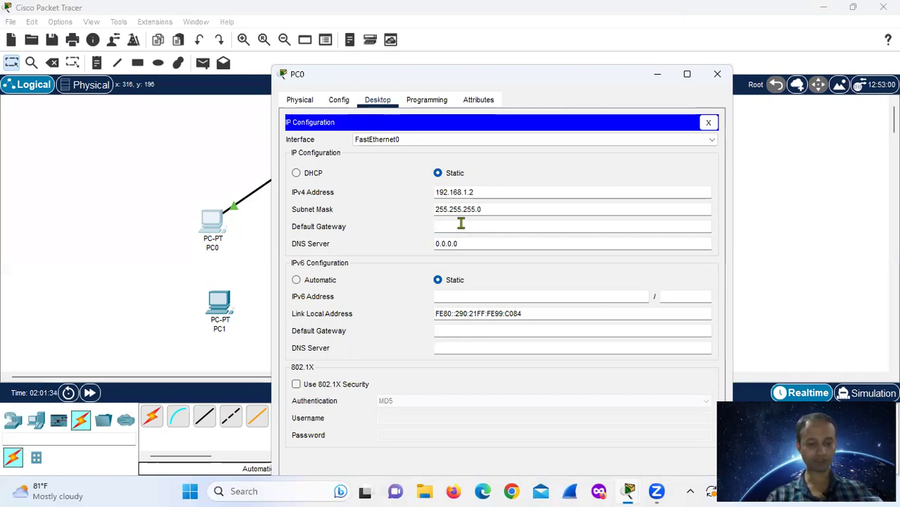
text(192)
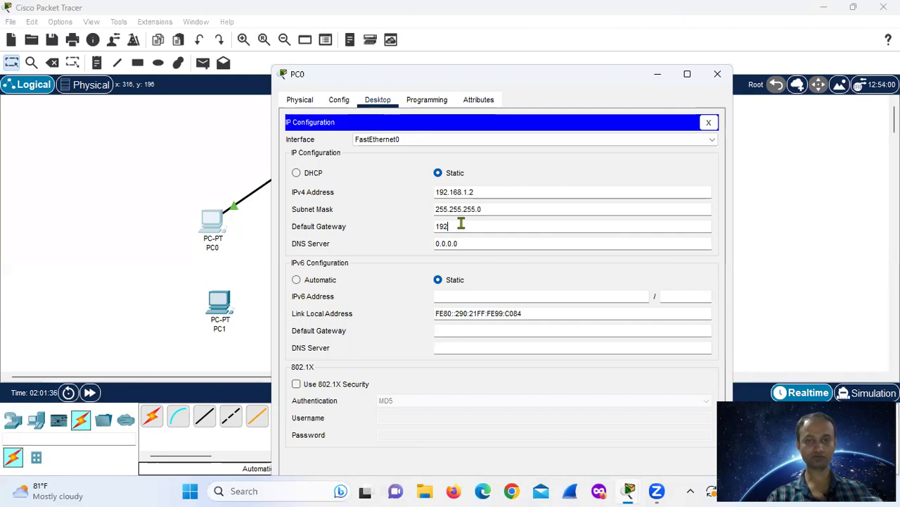
text(.168)
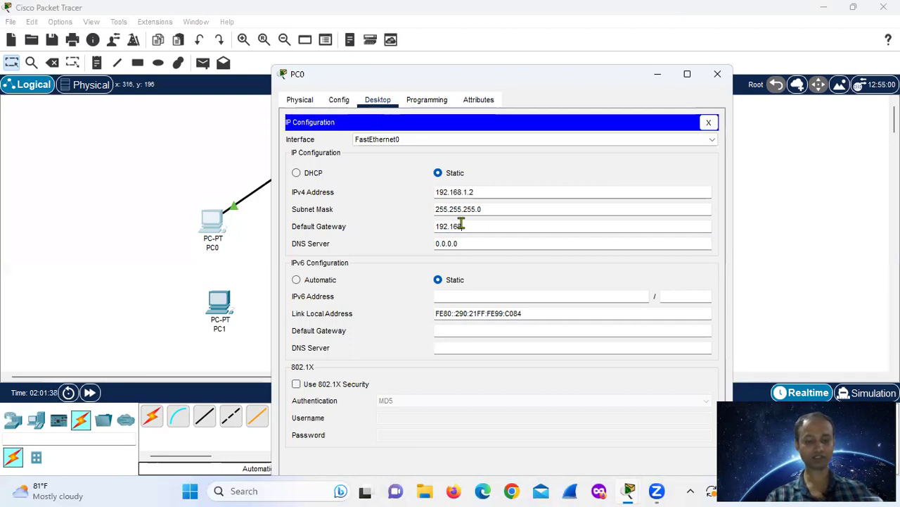
text(.1.1)
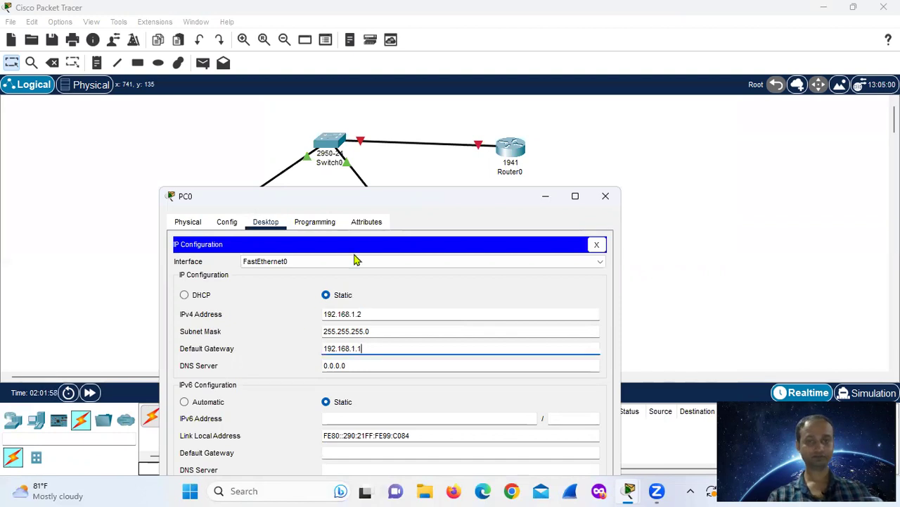
Confirm PC0's FastEthernet0 shows 192.168.1.2, then close PC0's window.
drag(405, 192, 467, 84)
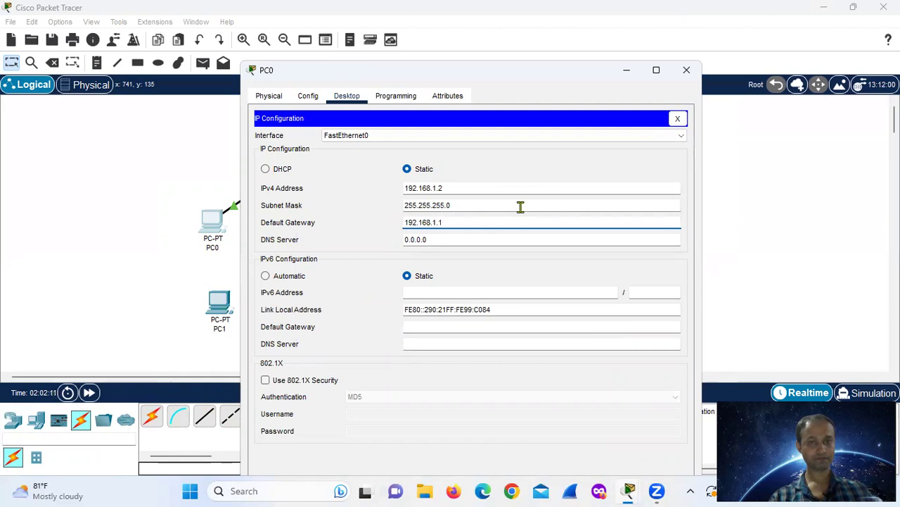
click(305, 97)
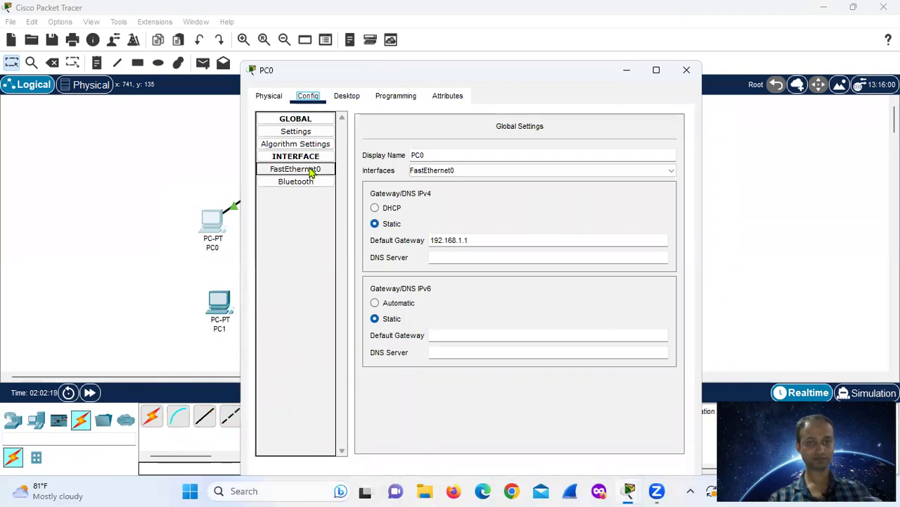
click(310, 171)
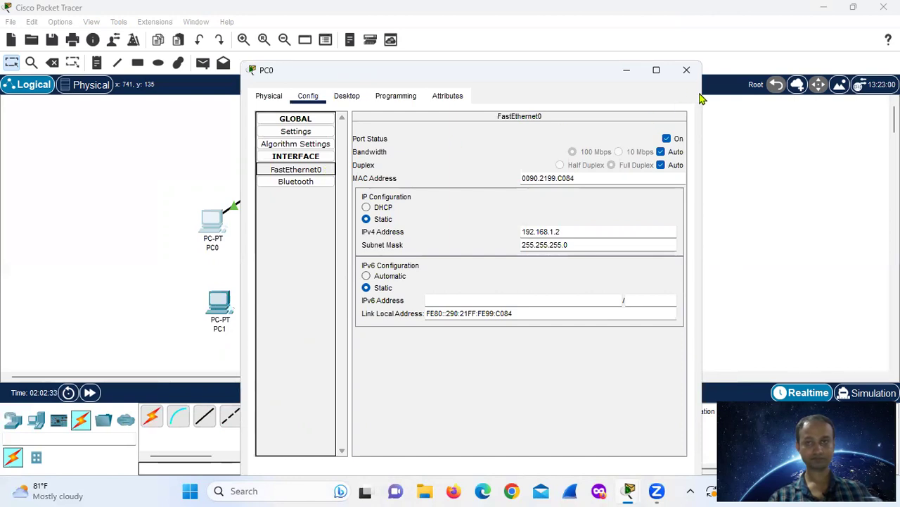
click(687, 70)
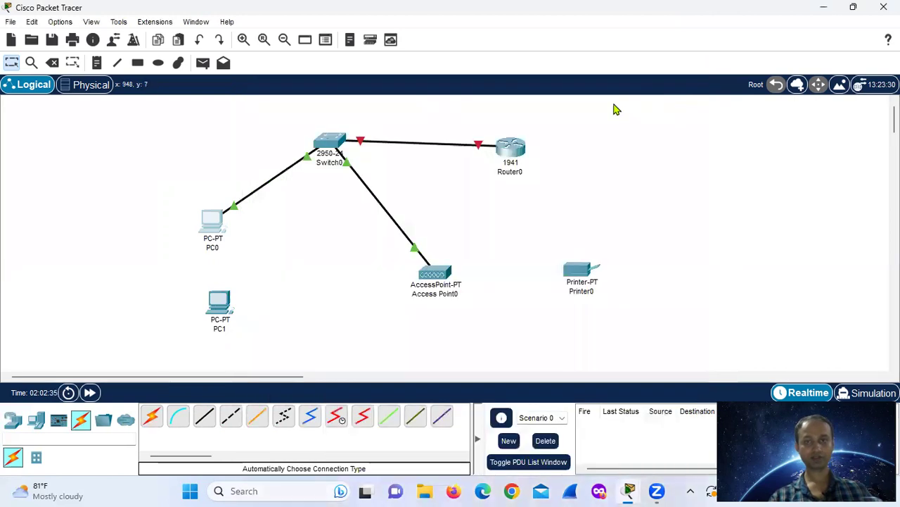
Turn on Router0's GigabitEthernet0/0 port status.
click(512, 150)
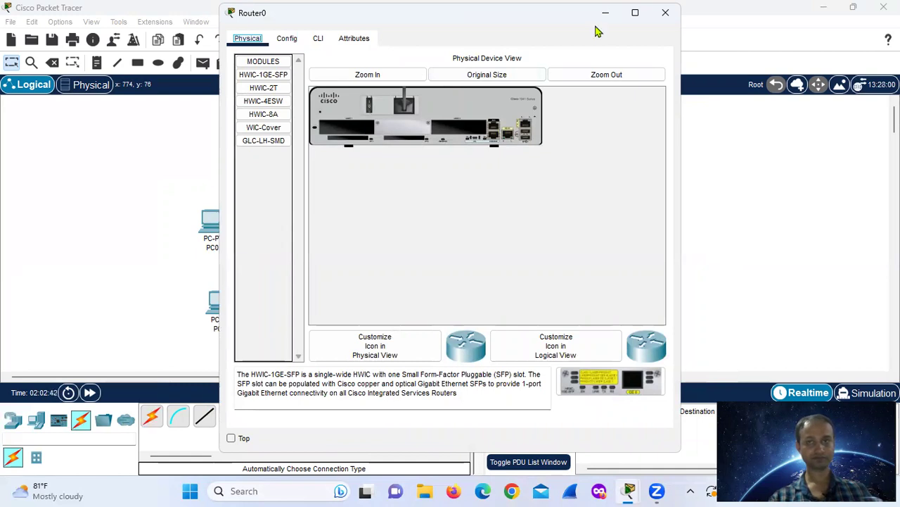
drag(595, 31, 608, 79)
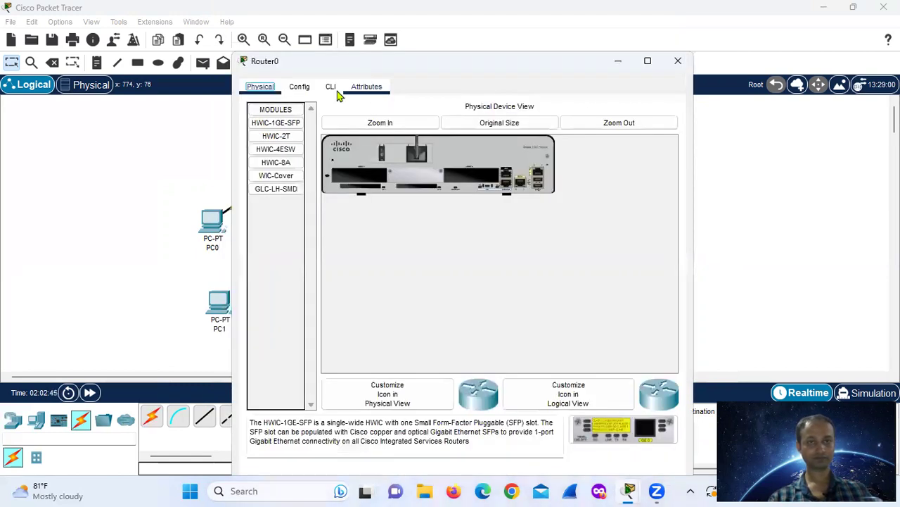
click(302, 88)
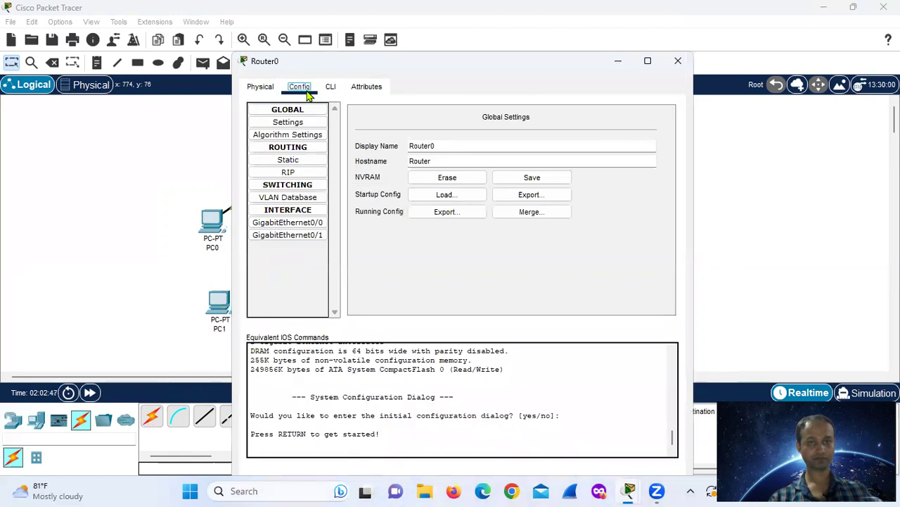
click(318, 224)
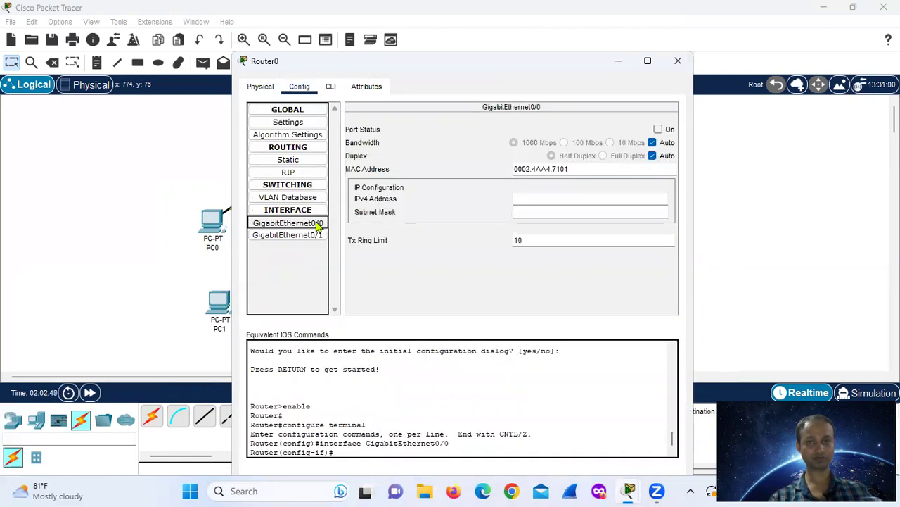
click(659, 130)
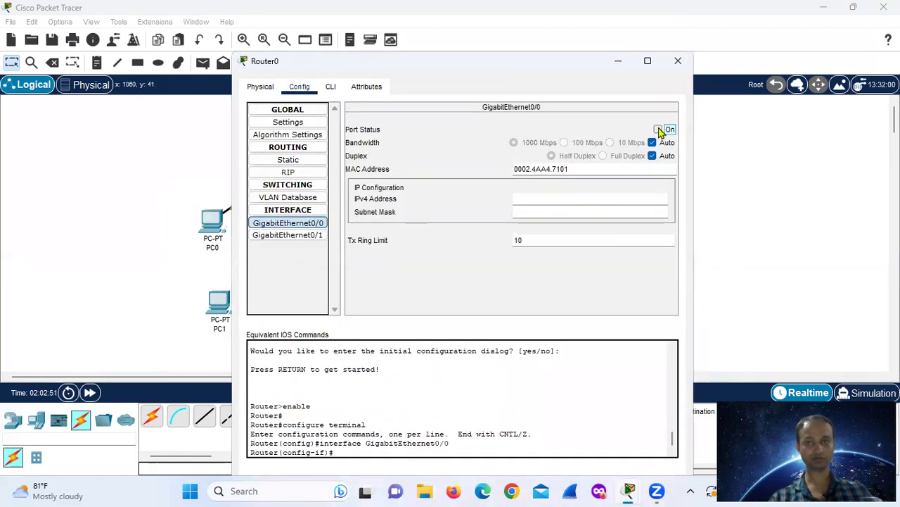
click(548, 200)
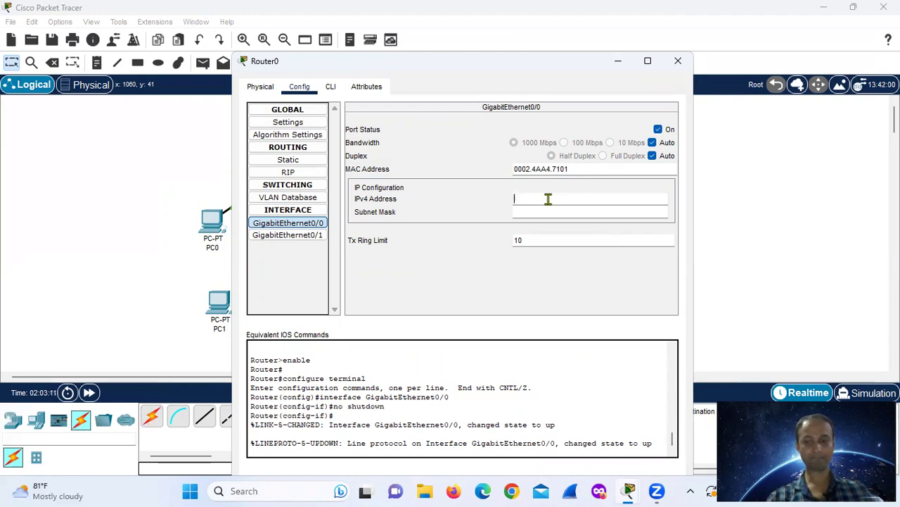
Assign 192.168.1.1 with mask 255.255.255.0 to Router0's GigabitEthernet0/0.
text(92.1)
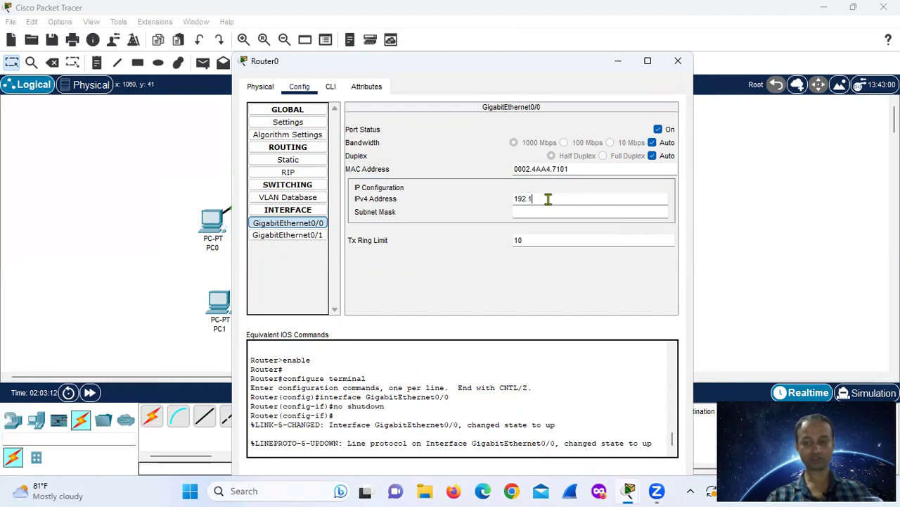
text(68.1)
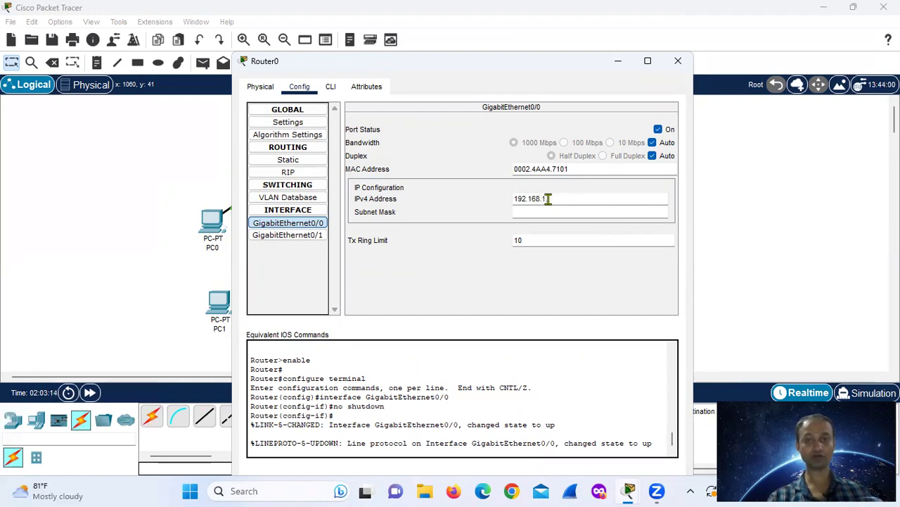
text(.1)
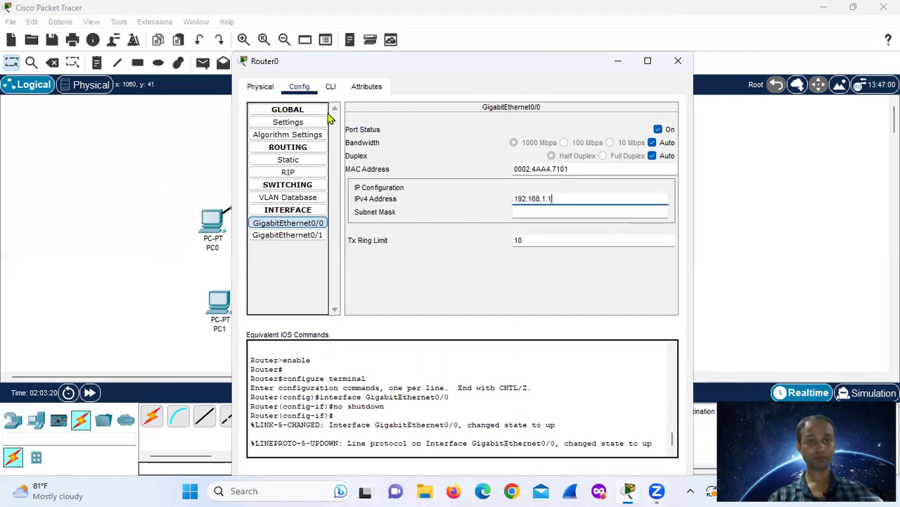
click(512, 211)
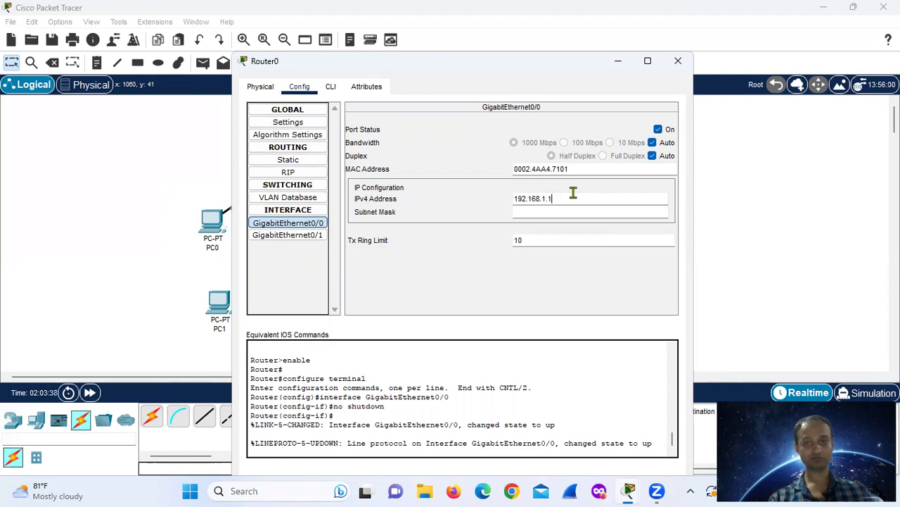
click(545, 213)
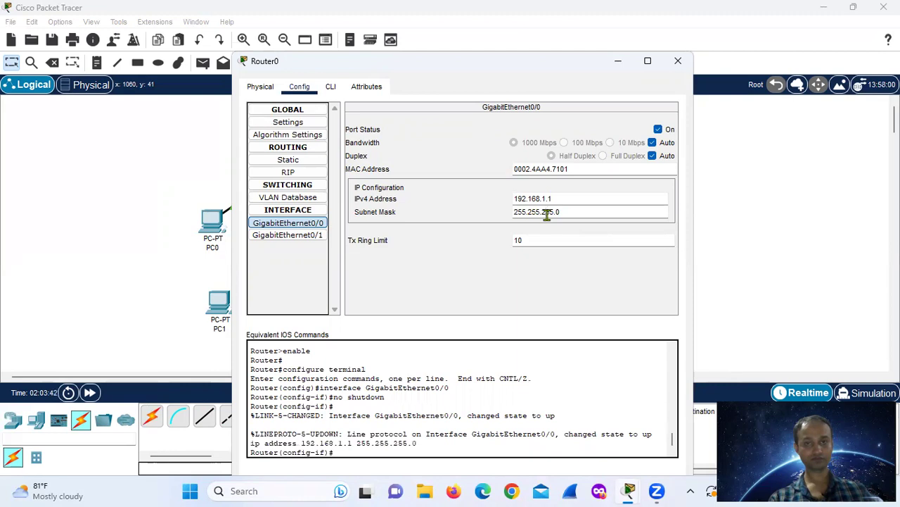
click(547, 214)
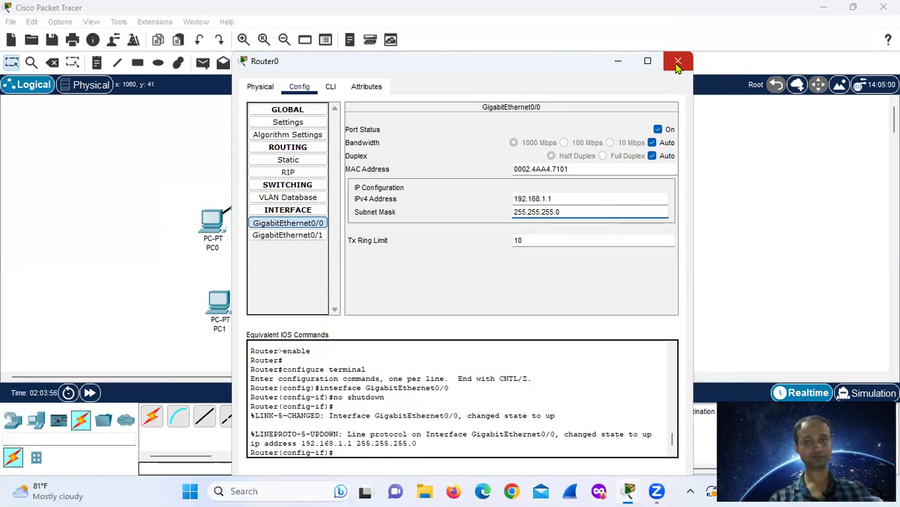
Close Router0's window and erase the 'Default' SSID on Access Point0's Port 1.
click(677, 63)
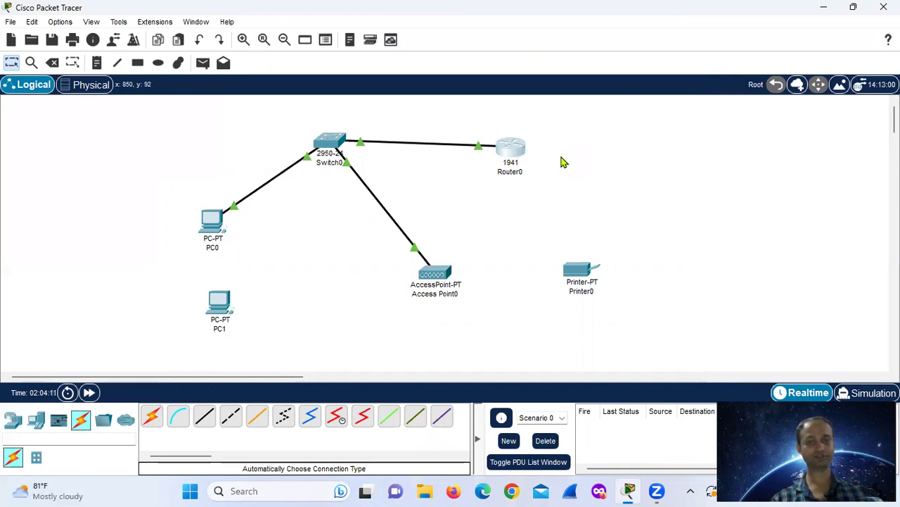
click(432, 282)
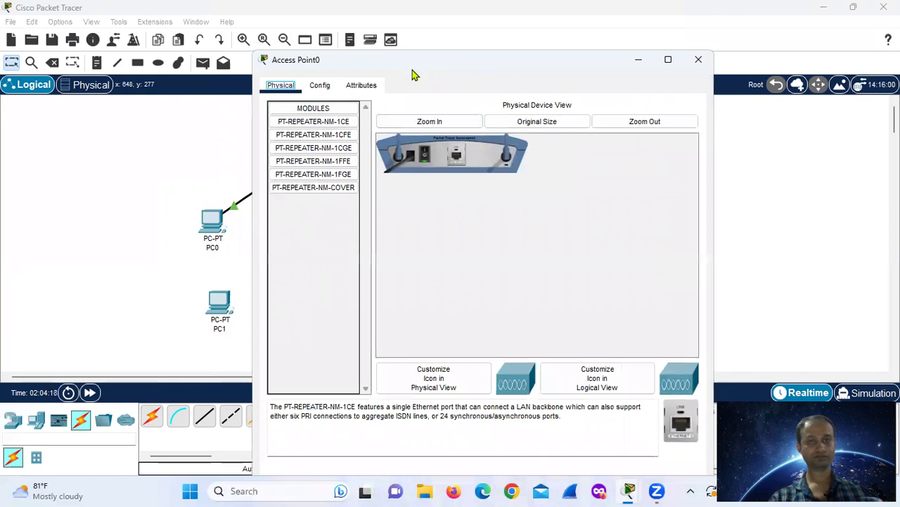
click(320, 85)
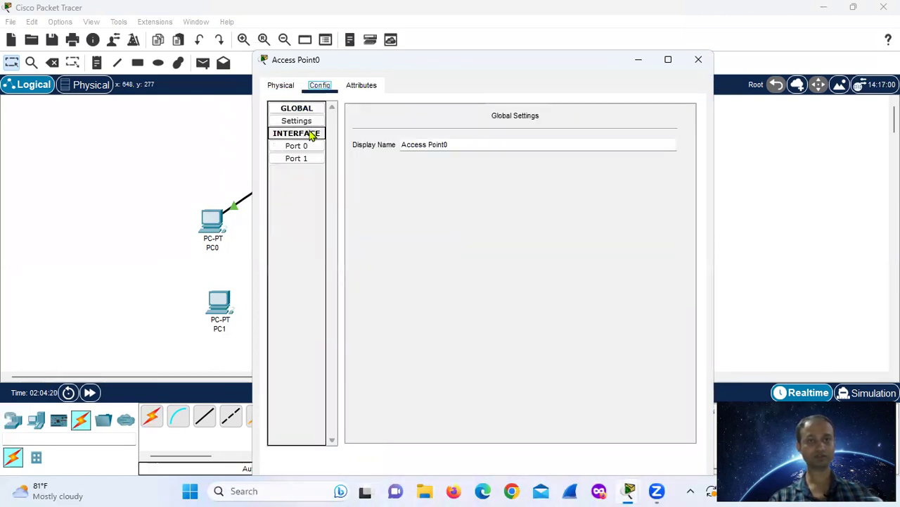
click(306, 165)
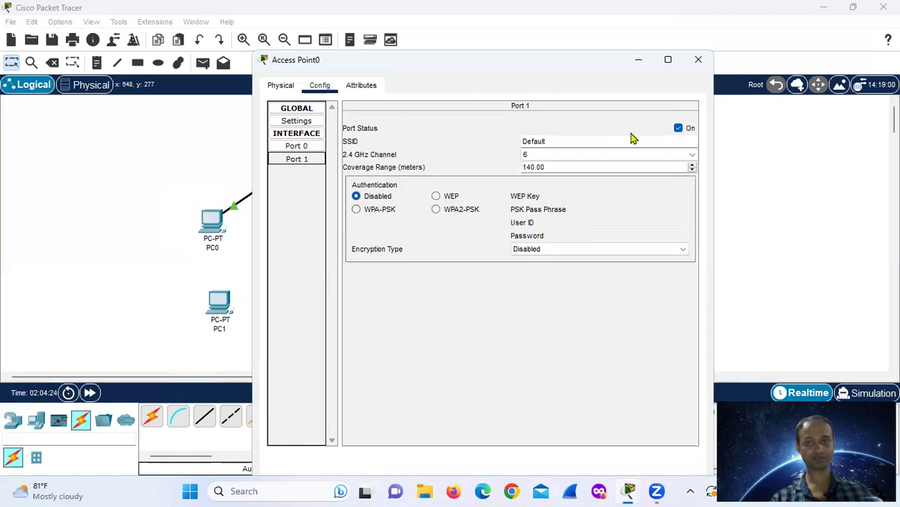
click(554, 141)
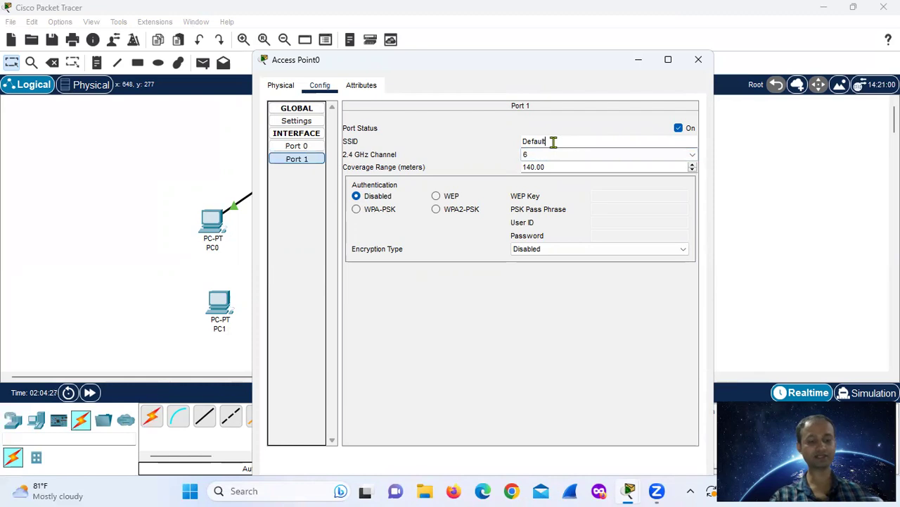
key(BackSpace)
key(BackSpace)
key(BackSpace)
key(BackSpace)
key(BackSpace)
key(BackSpace)
key(BackSpace)
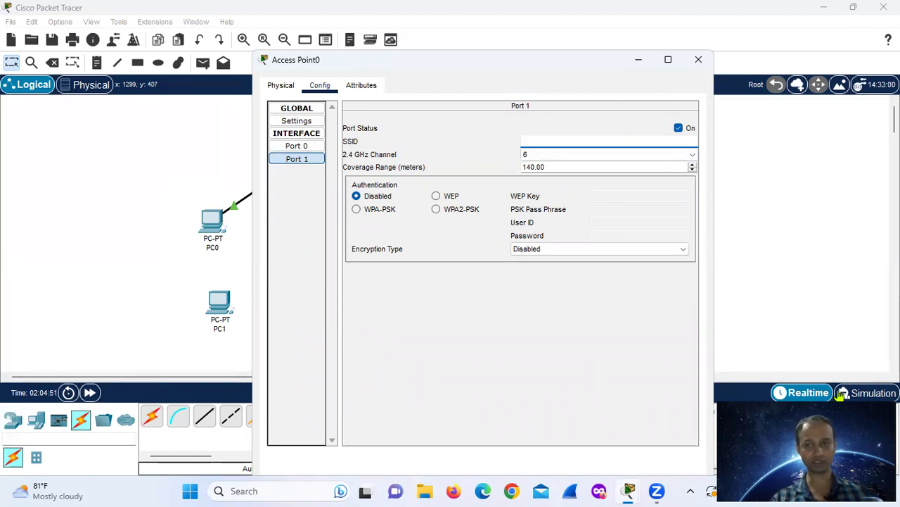
click(783, 491)
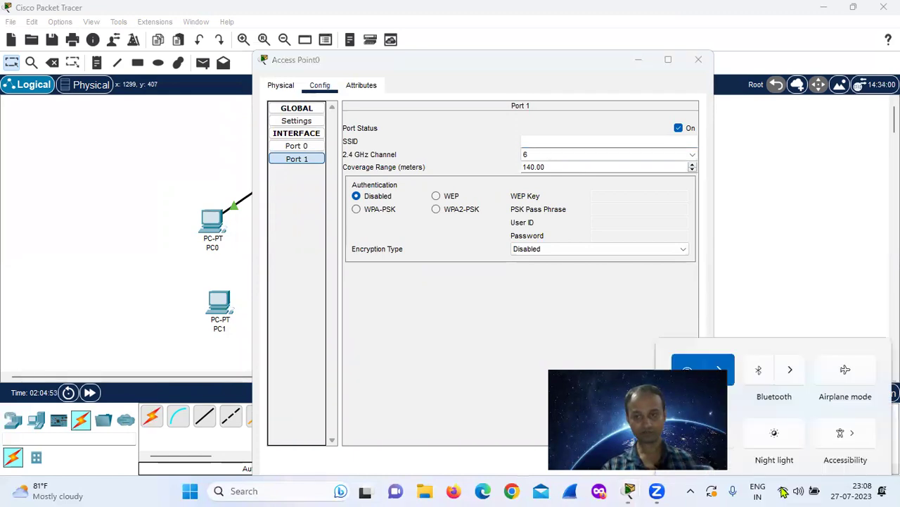
click(721, 242)
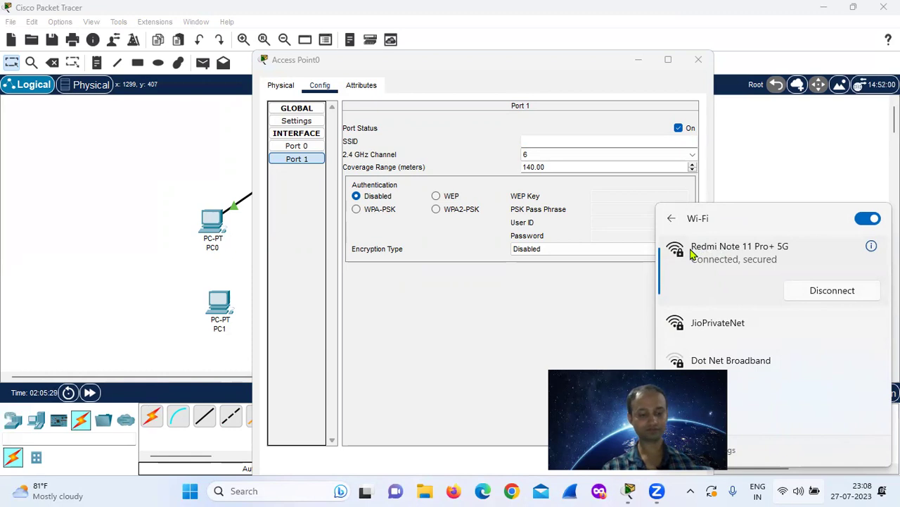
click(540, 140)
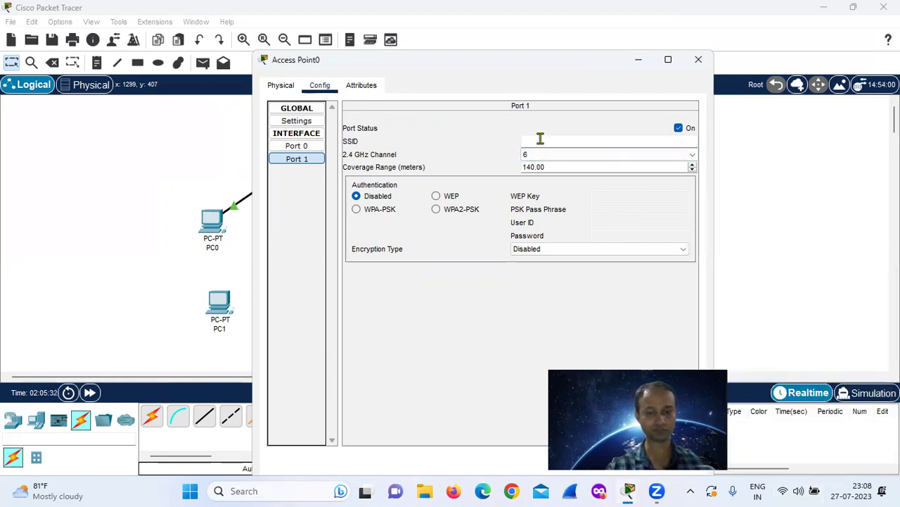
Enter a new SSID, enable WEP with a 10-digit key, and close Access Point0.
text(sud)
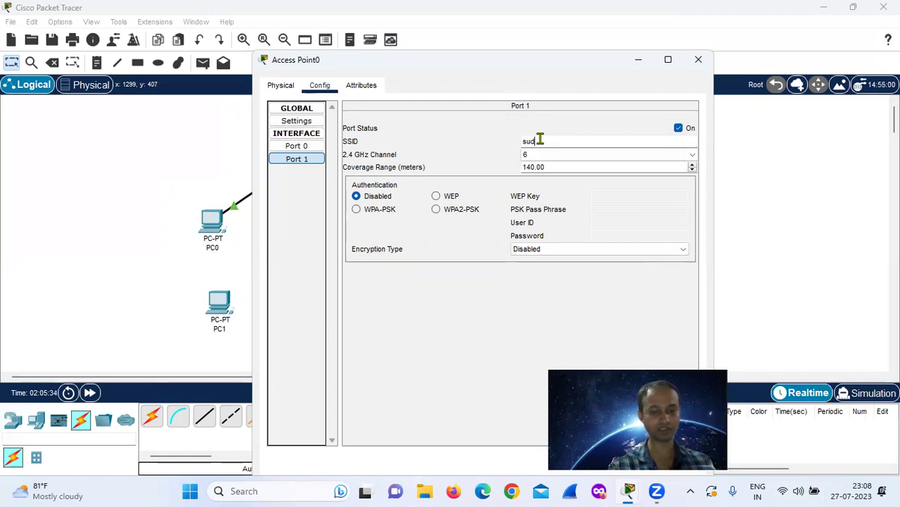
text(hirshu)
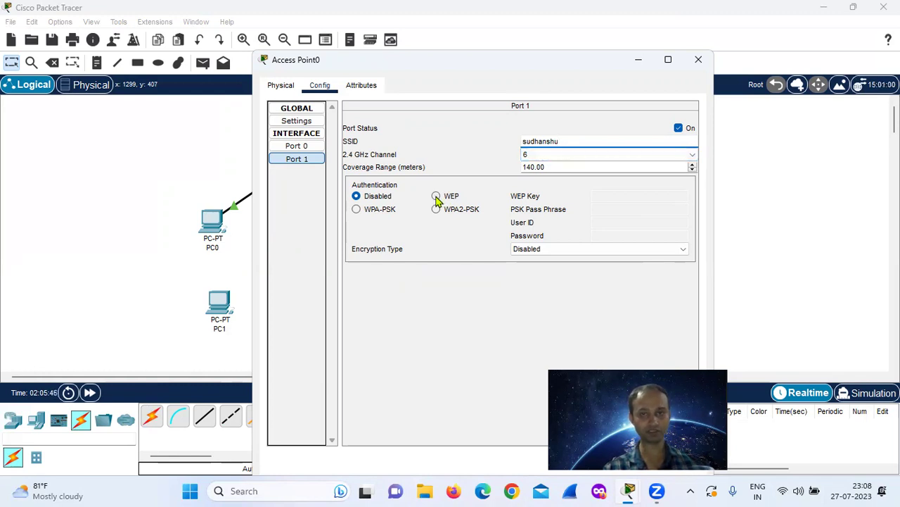
click(437, 196)
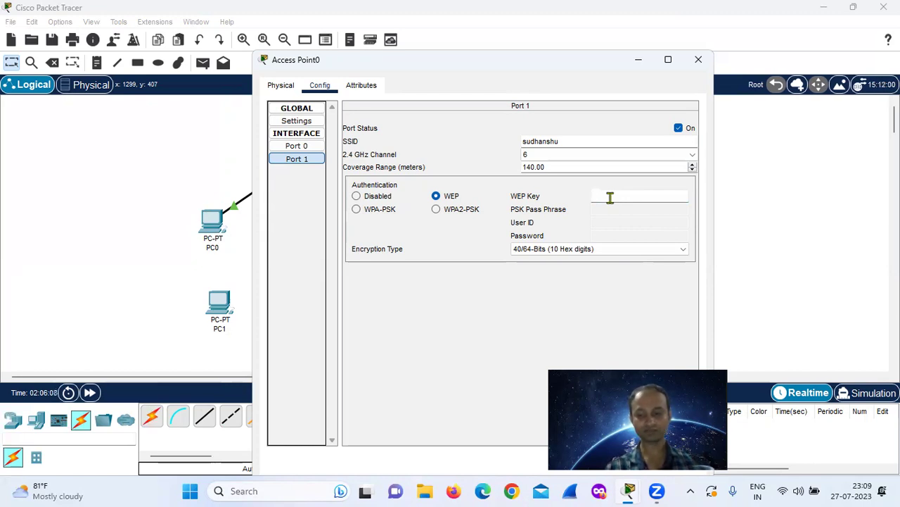
text(1234)
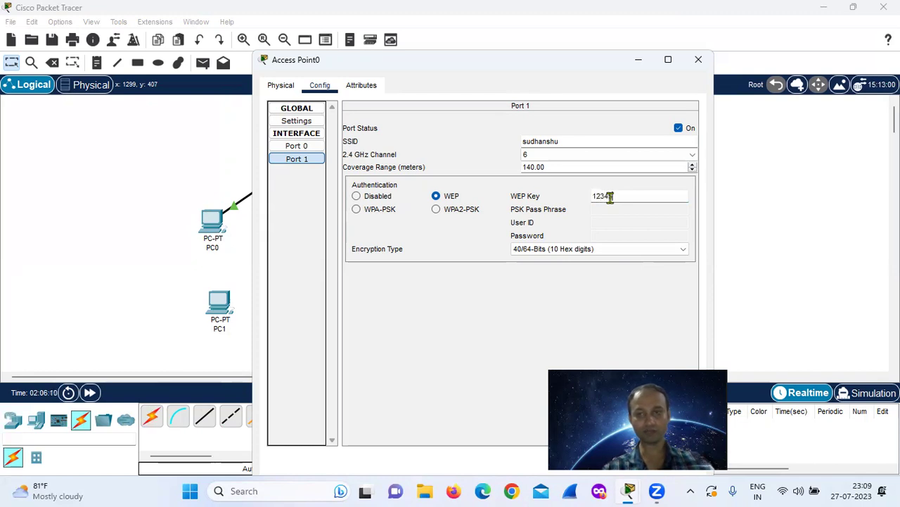
text(554321)
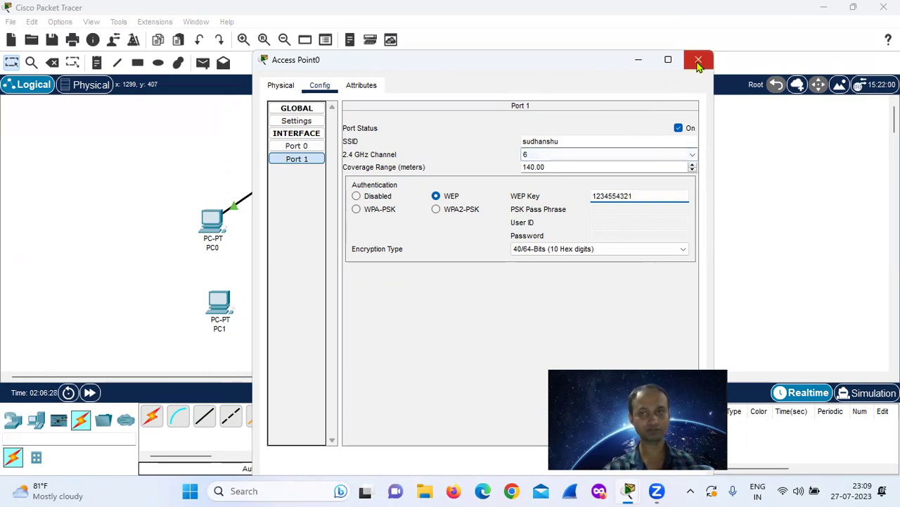
click(698, 62)
Open PC1's physical view and power the PC off.
click(219, 302)
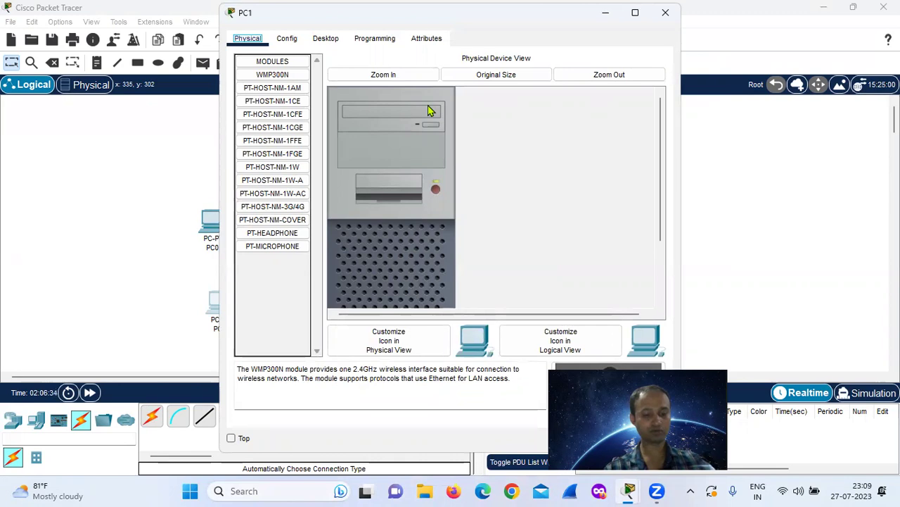
click(620, 76)
click(622, 77)
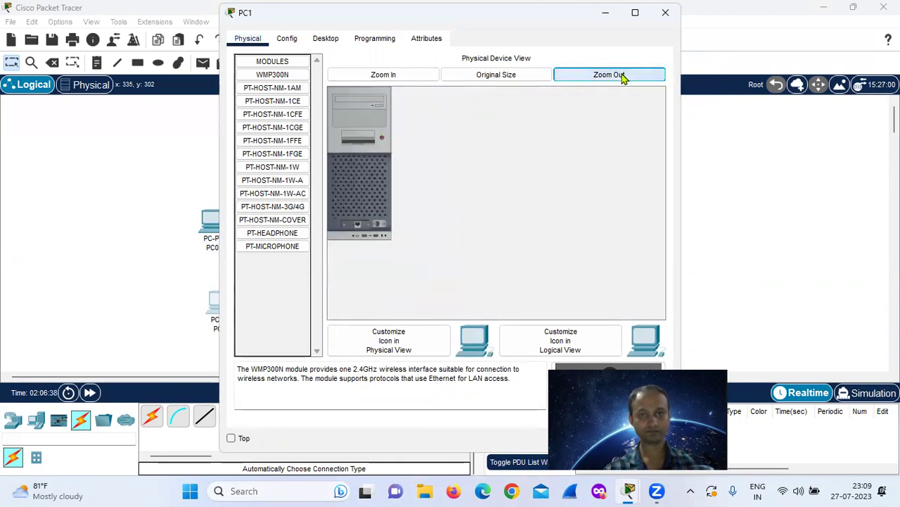
click(519, 76)
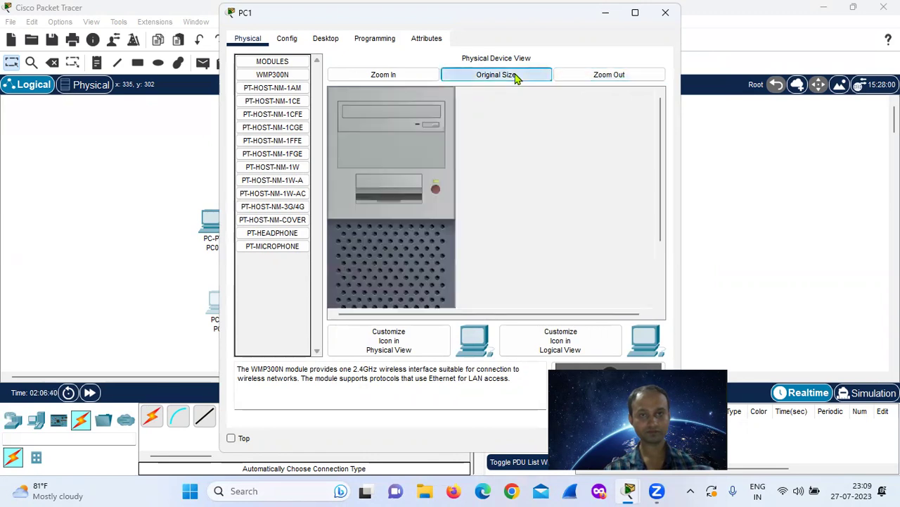
click(435, 191)
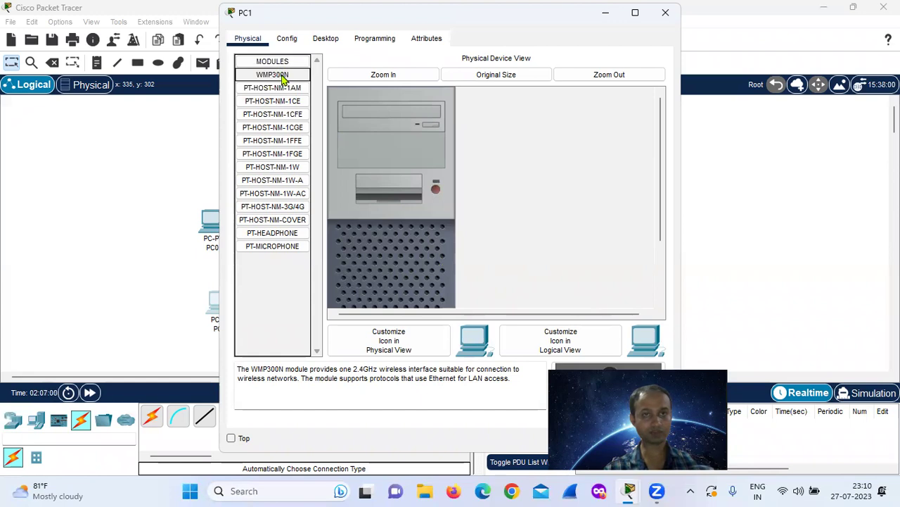
Swap PC1's existing network card for the WMP300N wireless module.
drag(283, 78, 396, 196)
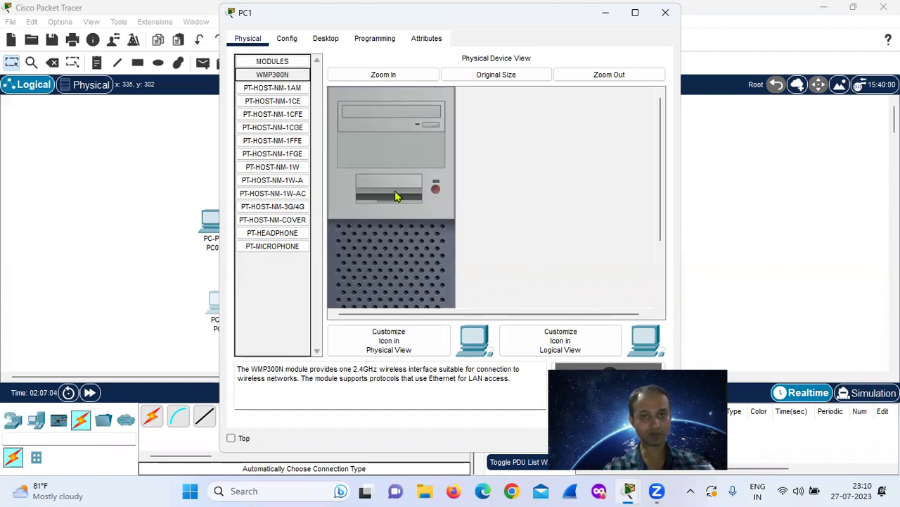
click(437, 188)
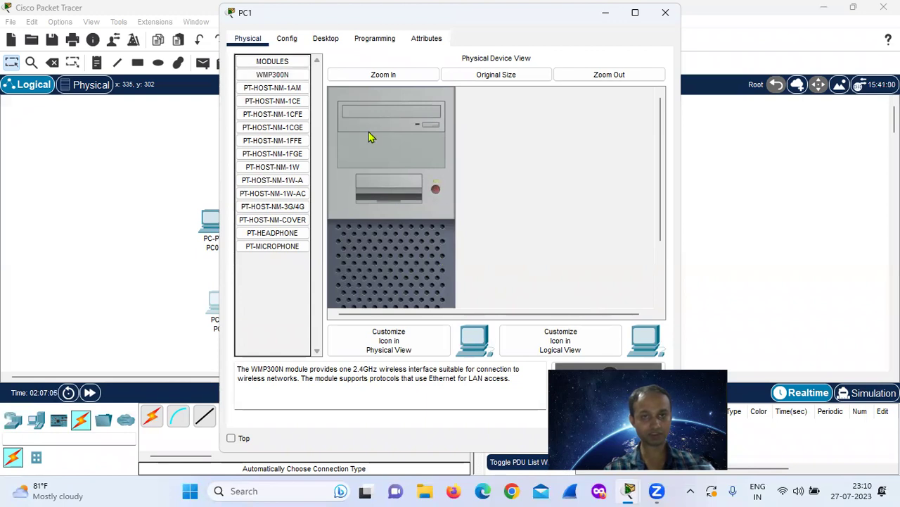
drag(277, 74, 399, 198)
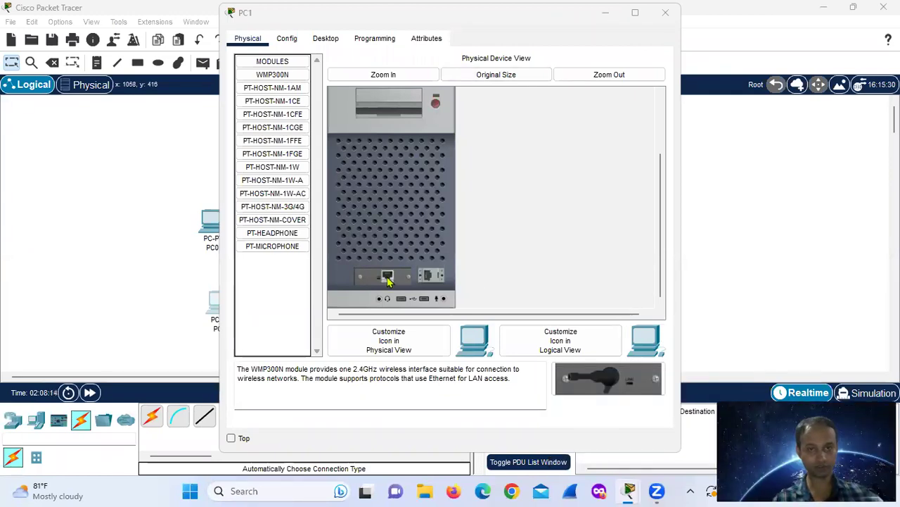
drag(388, 279, 278, 285)
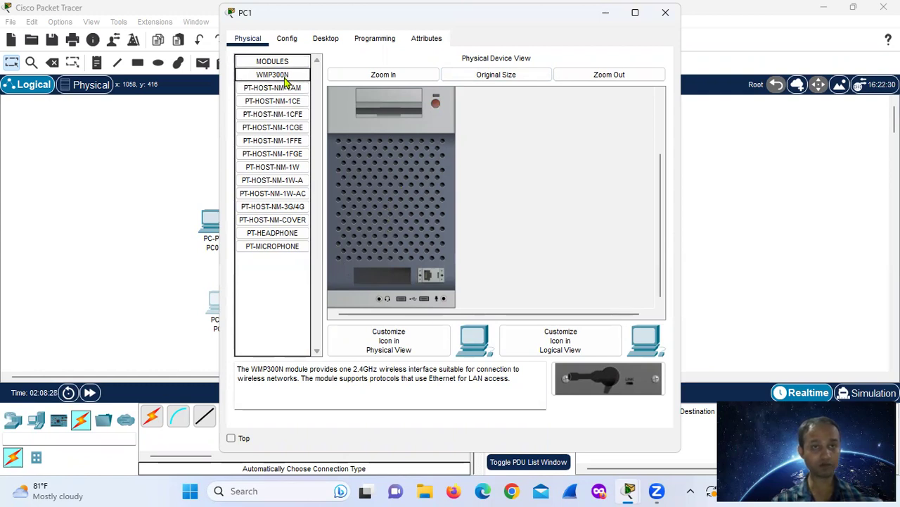
drag(285, 83, 392, 280)
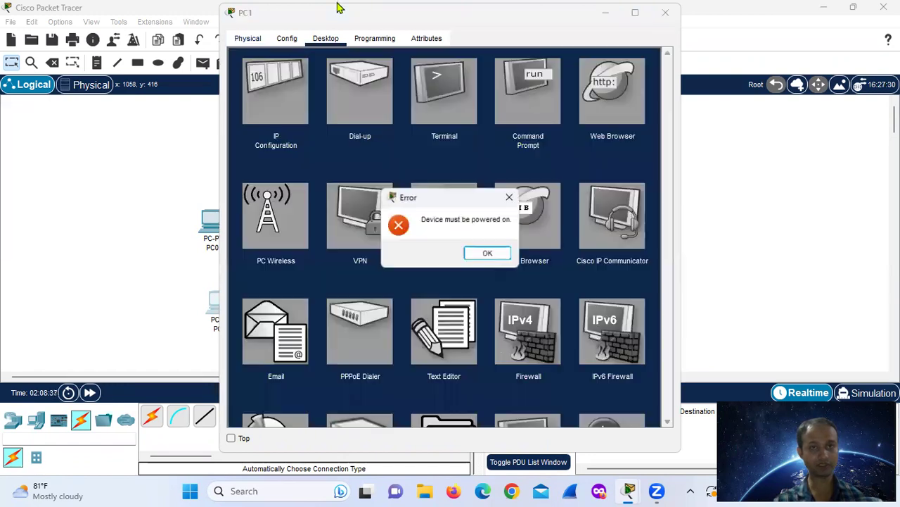
Dismiss the error, power PC1 on, and open its Desktop IP Configuration.
click(486, 255)
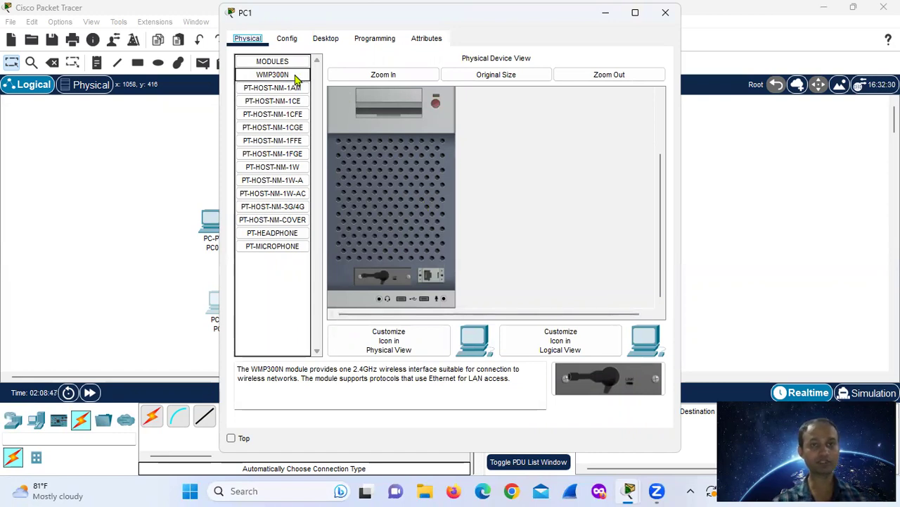
click(436, 104)
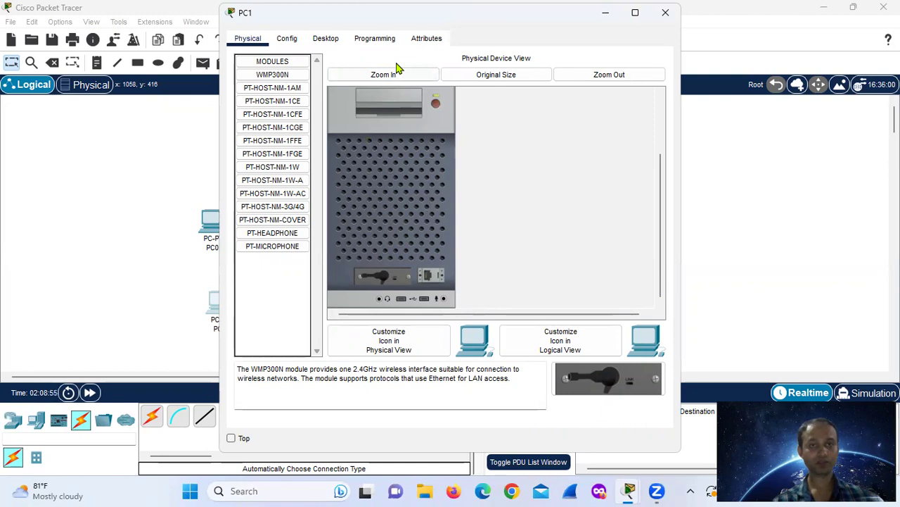
key(Right)
key(Right)
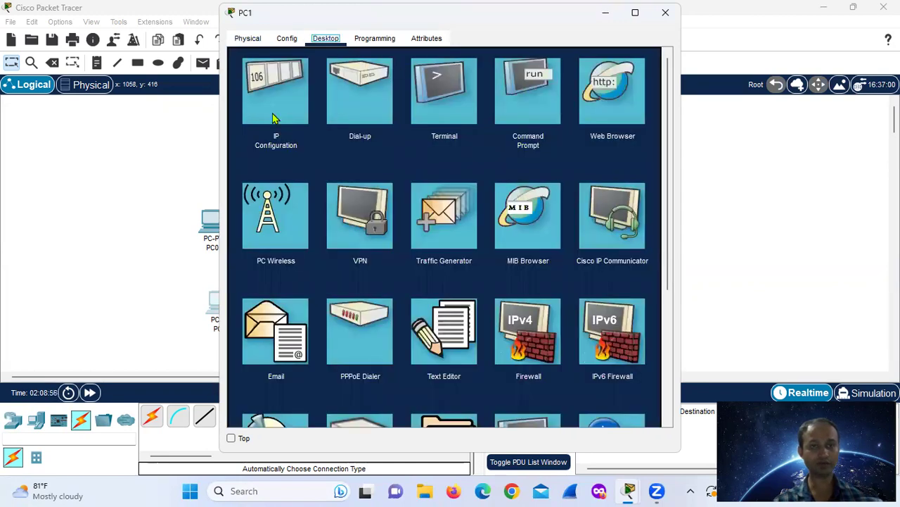
click(274, 118)
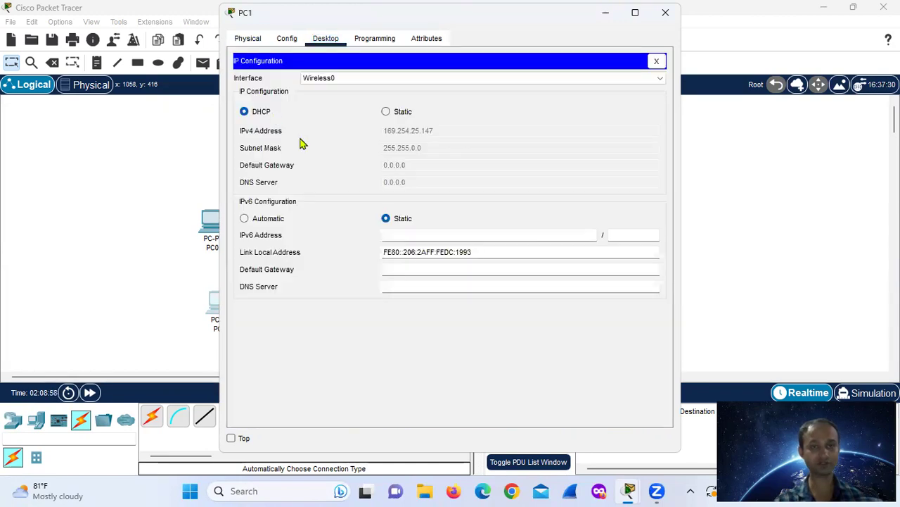
Set PC1's wireless to static 192.168.1.3, mask 255.255.255.0, gateway 192.168.1.1.
click(386, 113)
click(391, 134)
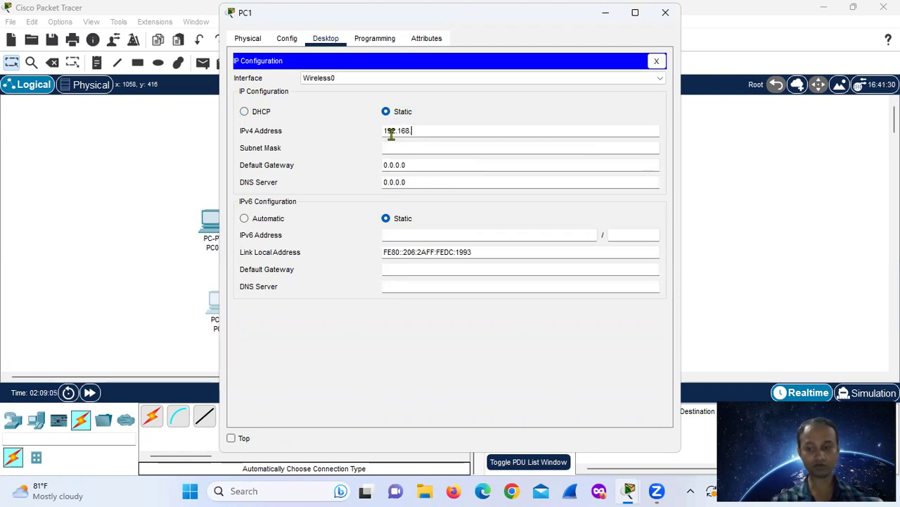
click(396, 147)
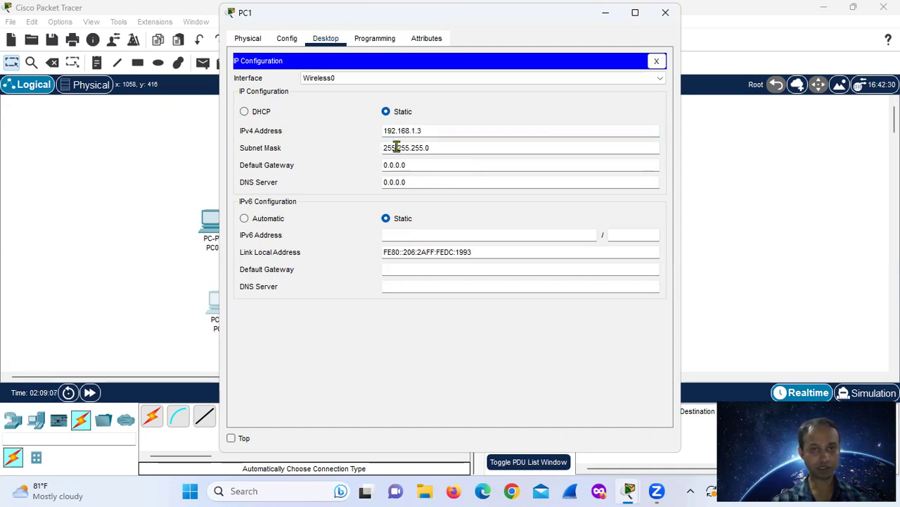
double_click(403, 164)
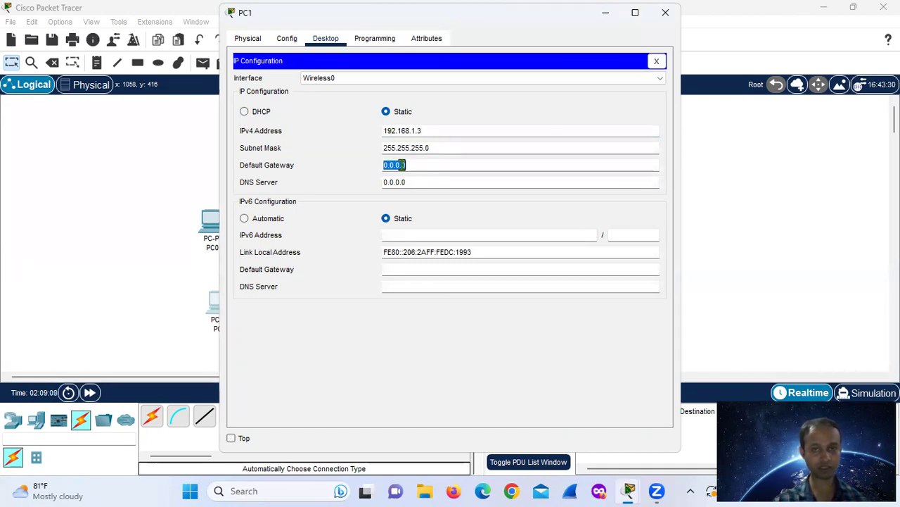
key(BackSpace)
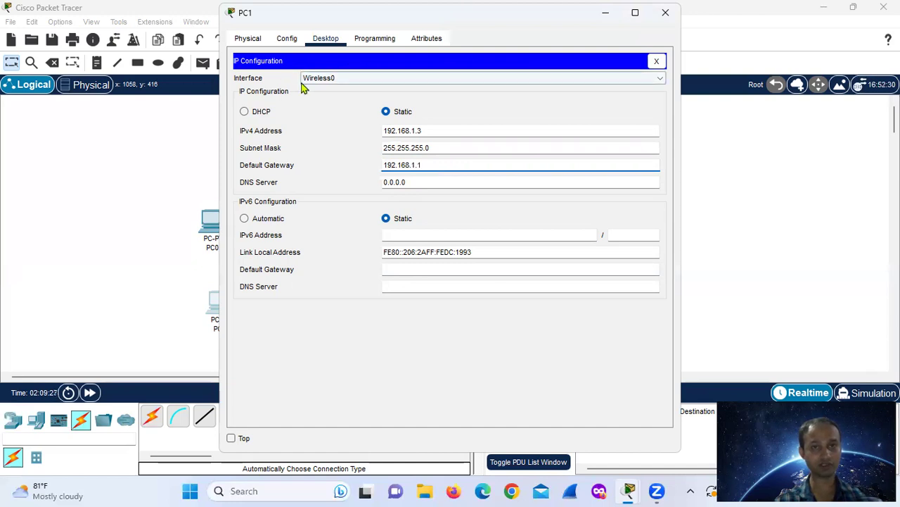
drag(608, 13, 641, 23)
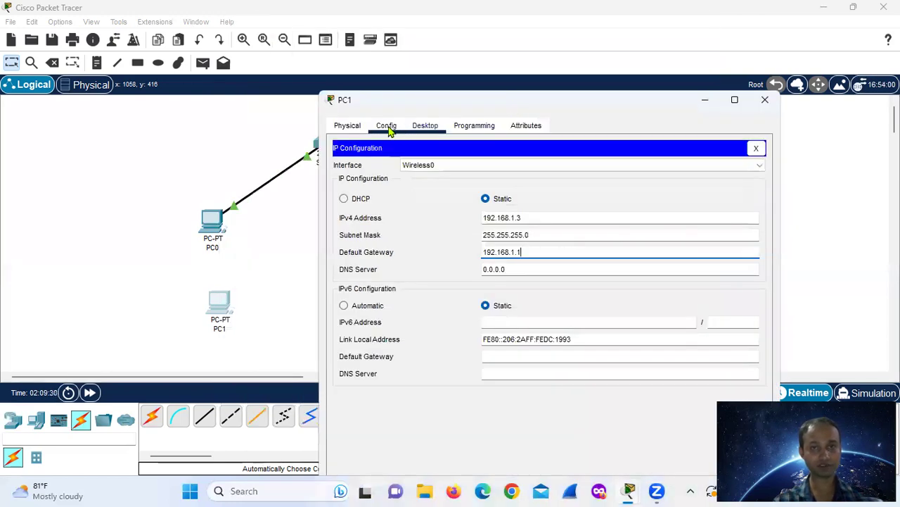
Review PC1's Config and Wireless0 interface settings, then close PC1's window.
click(387, 127)
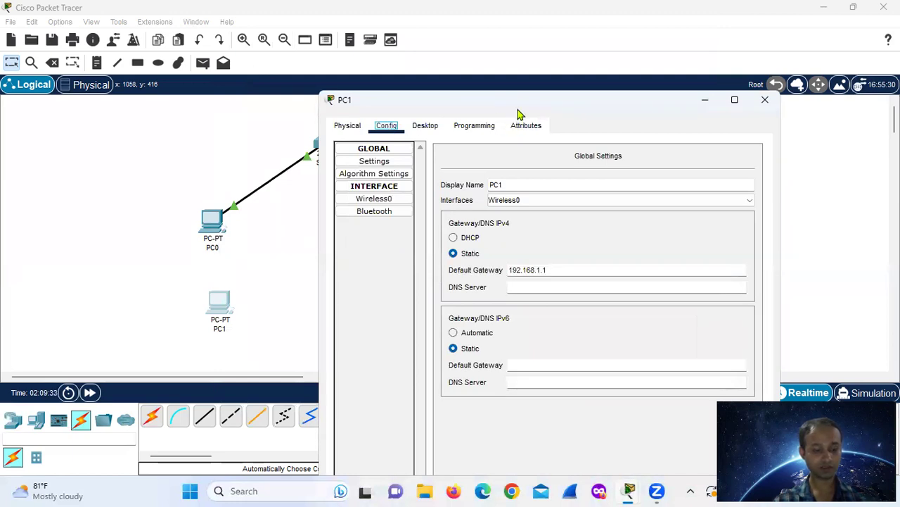
drag(502, 105, 476, 91)
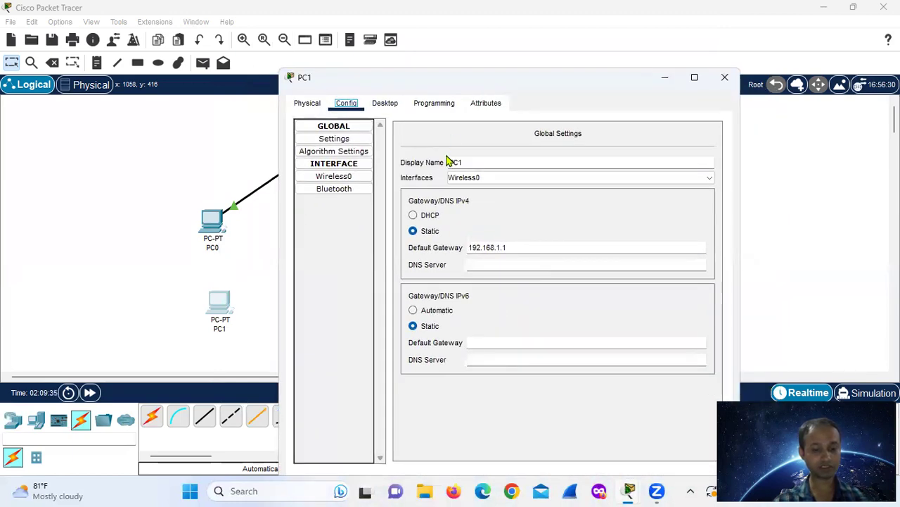
click(333, 178)
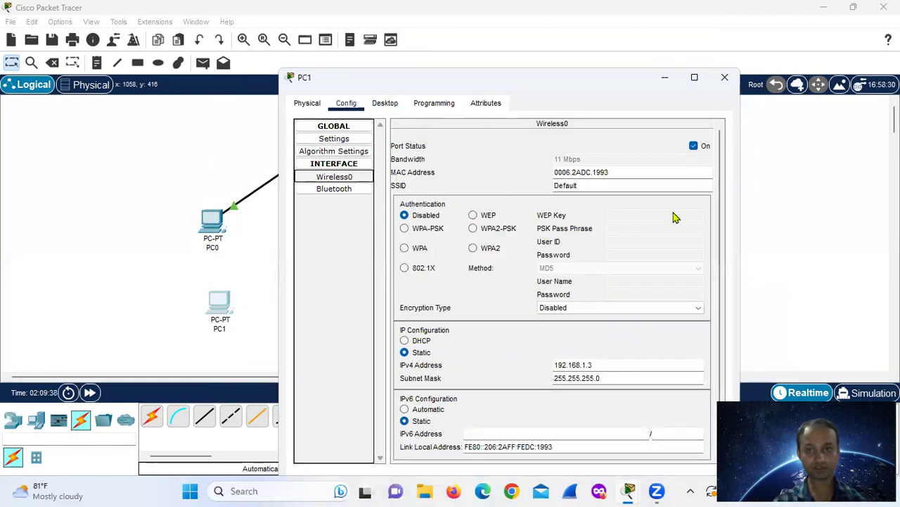
scroll(673, 217, down, 1)
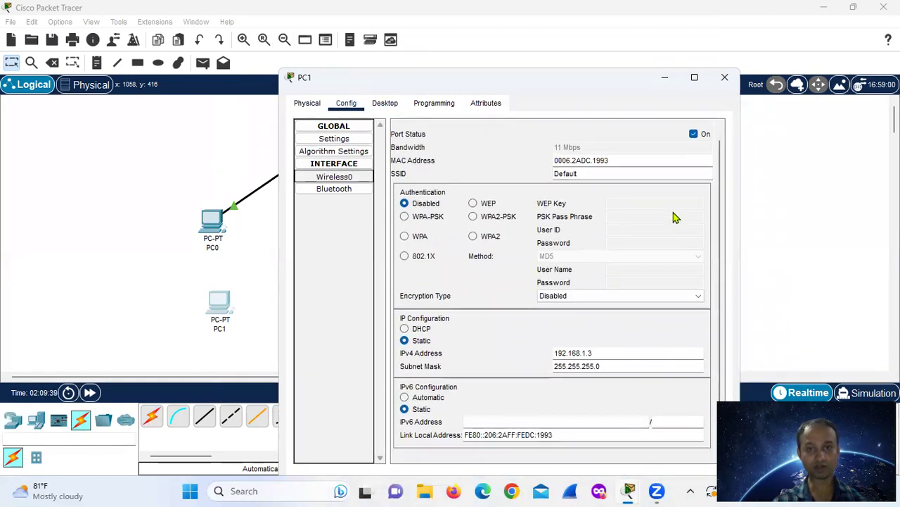
double_click(576, 353)
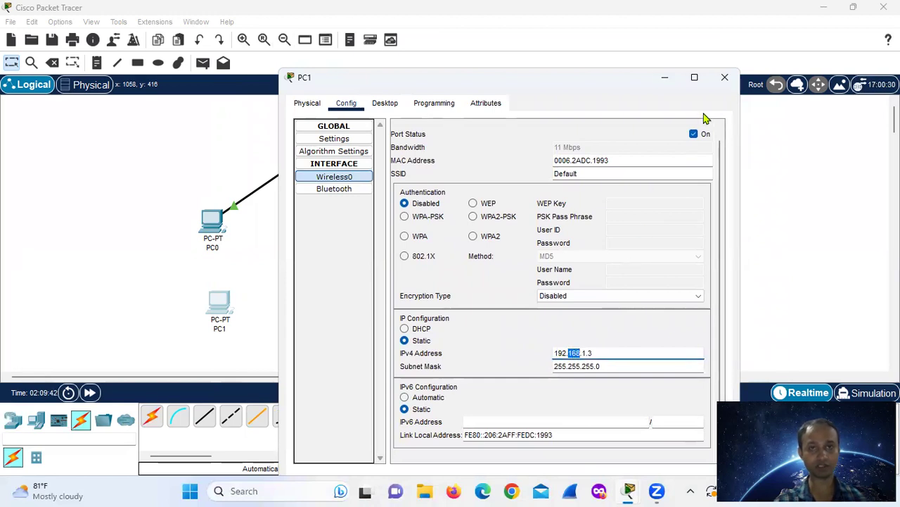
click(725, 79)
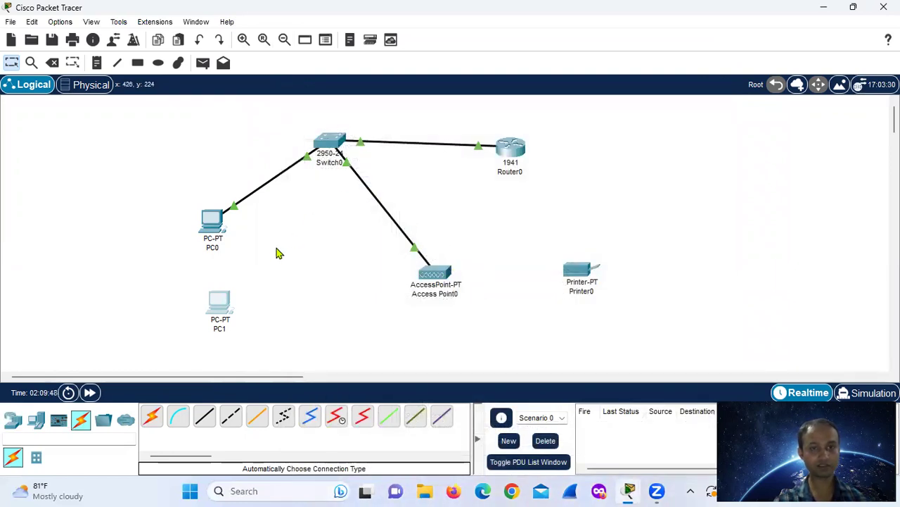
Open PC1's PC Wireless connection list and refresh it to find available networks.
click(225, 304)
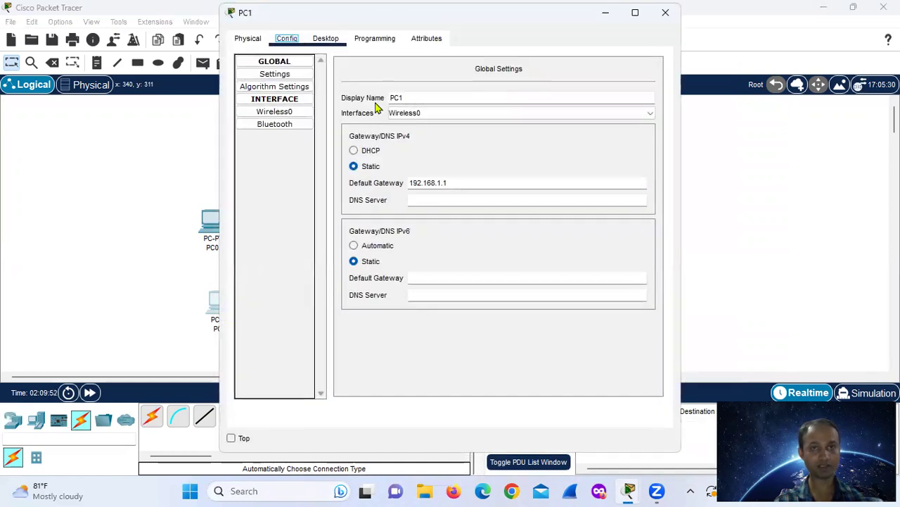
key(ctrl+Tab)
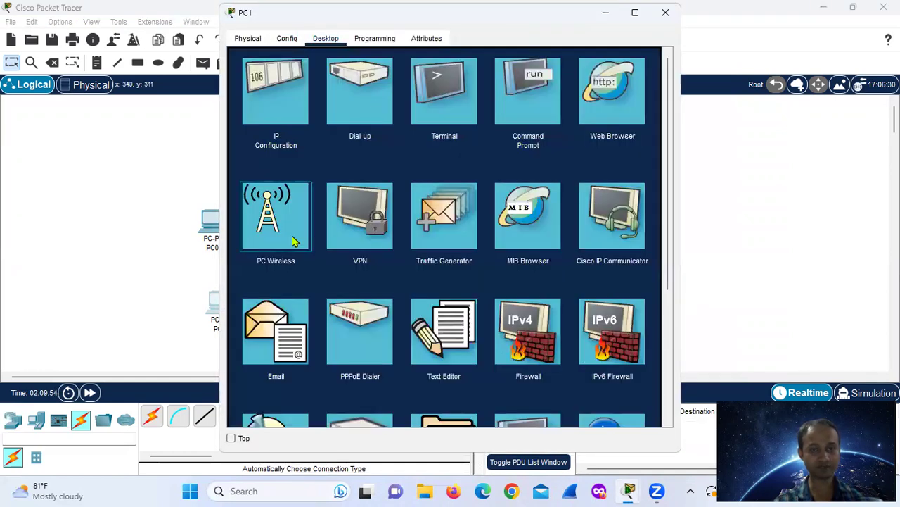
click(295, 243)
click(345, 172)
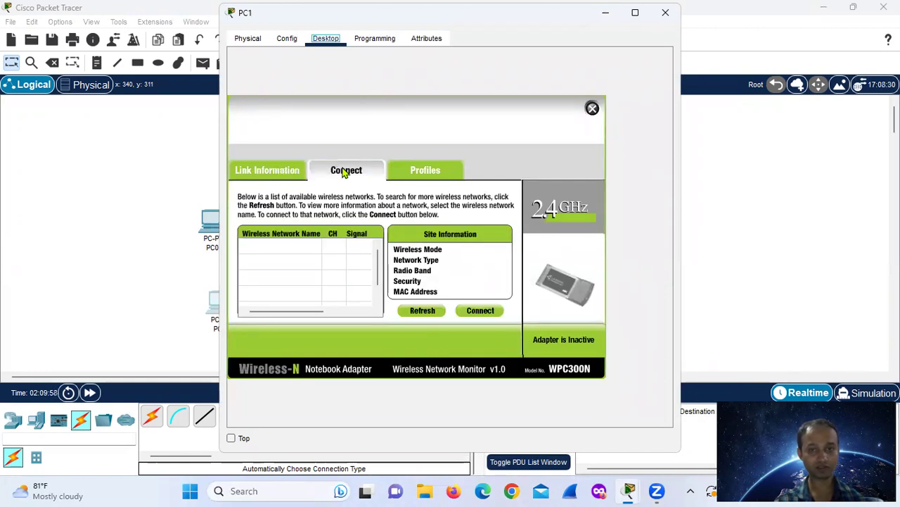
click(424, 314)
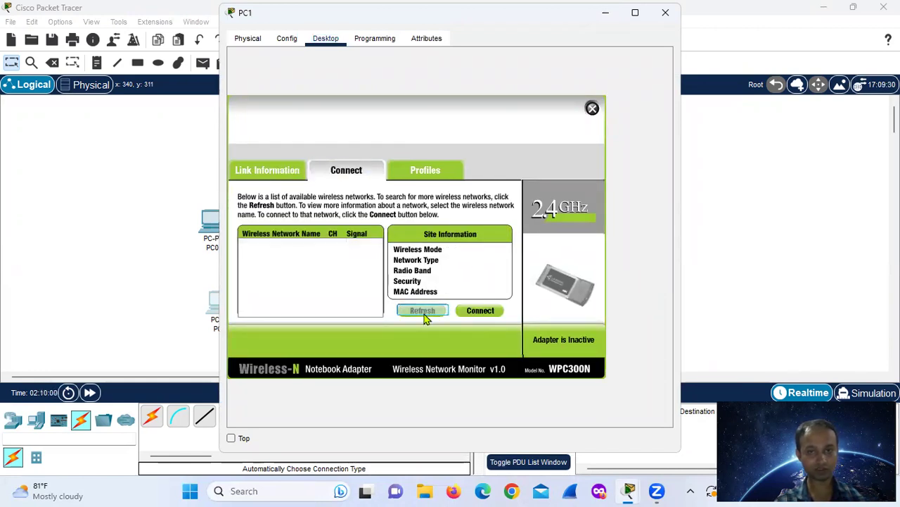
click(424, 315)
click(479, 315)
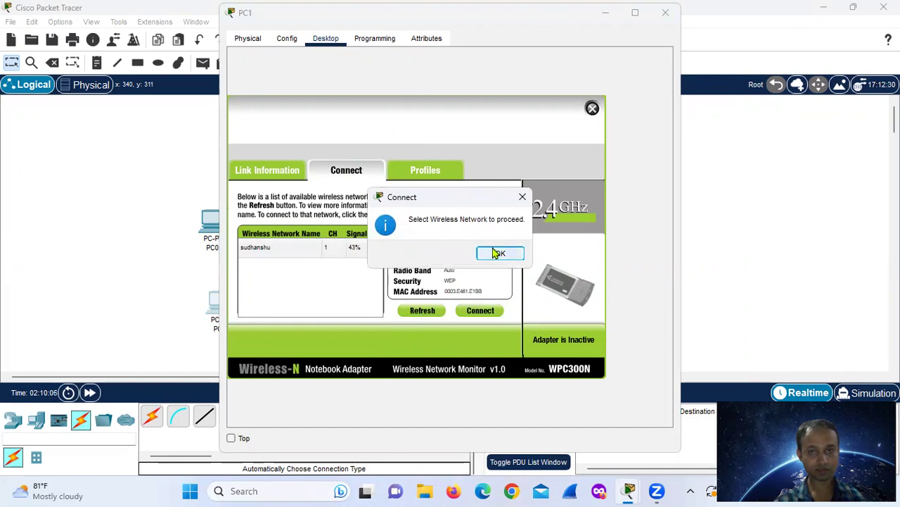
click(496, 255)
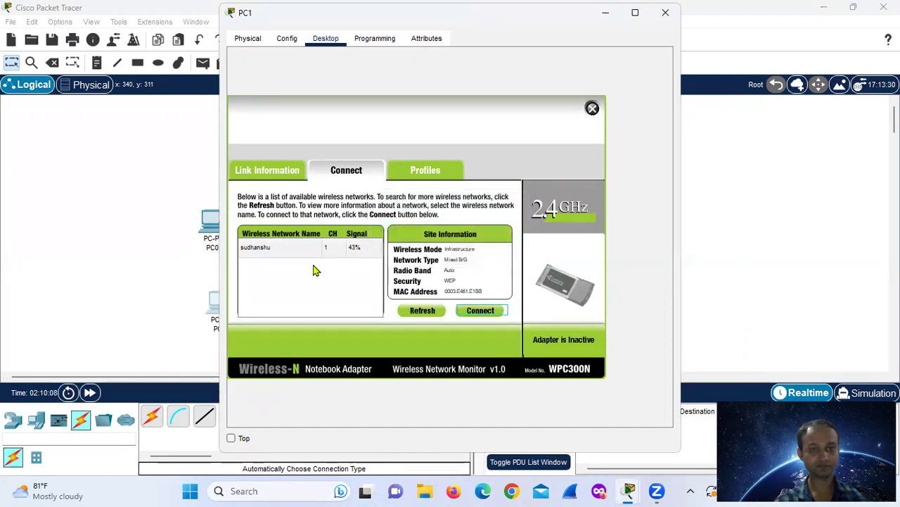
click(277, 252)
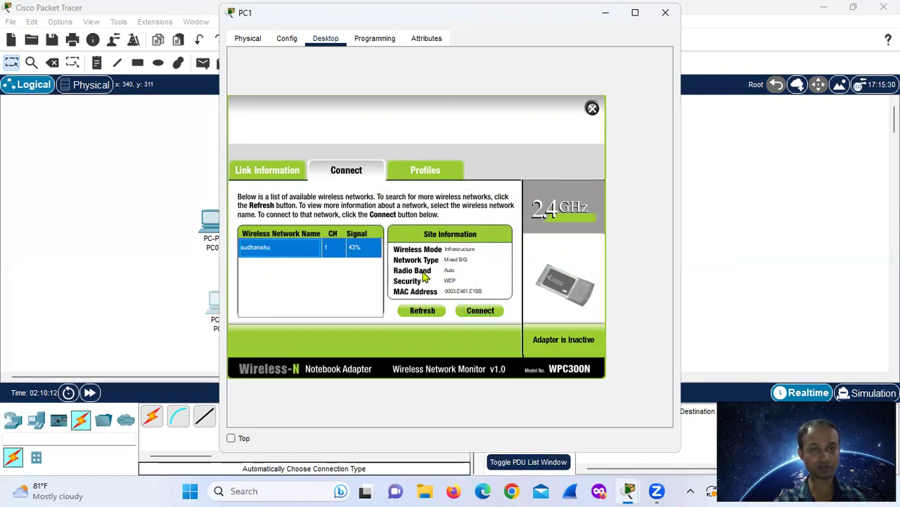
click(477, 312)
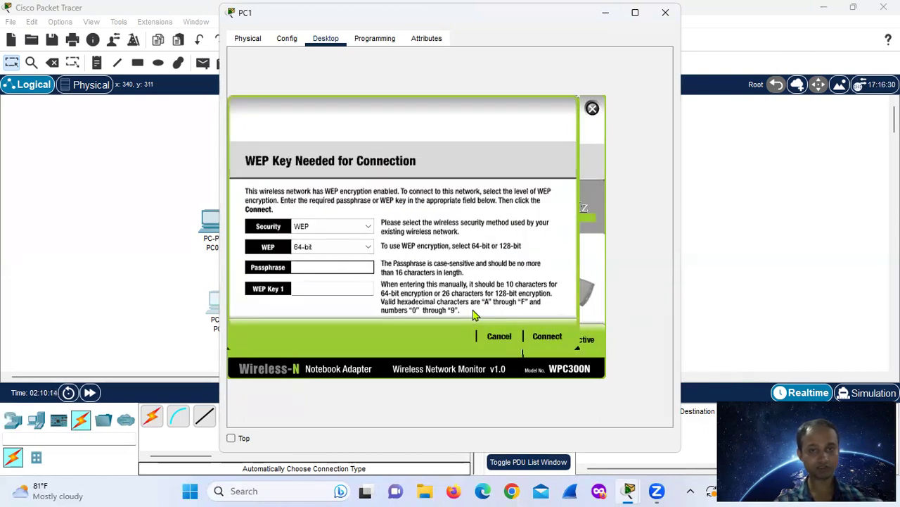
click(323, 288)
text(1234554321)
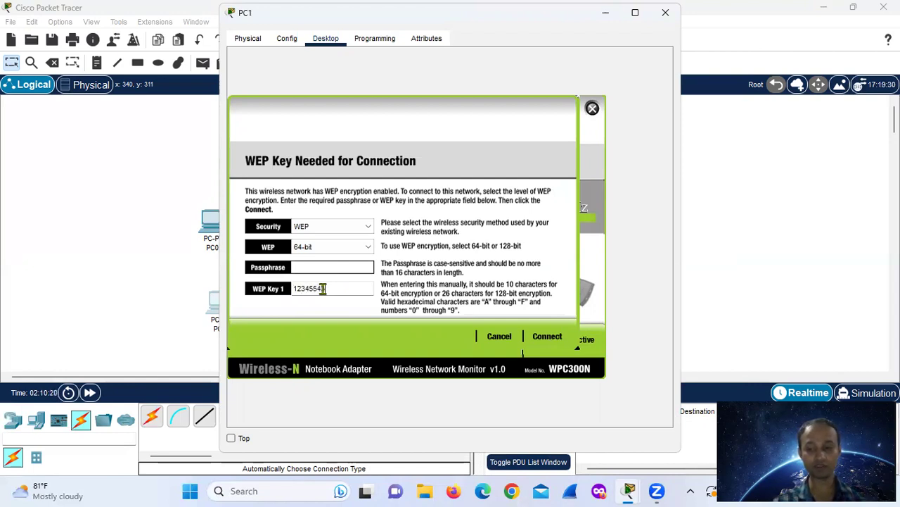
click(548, 337)
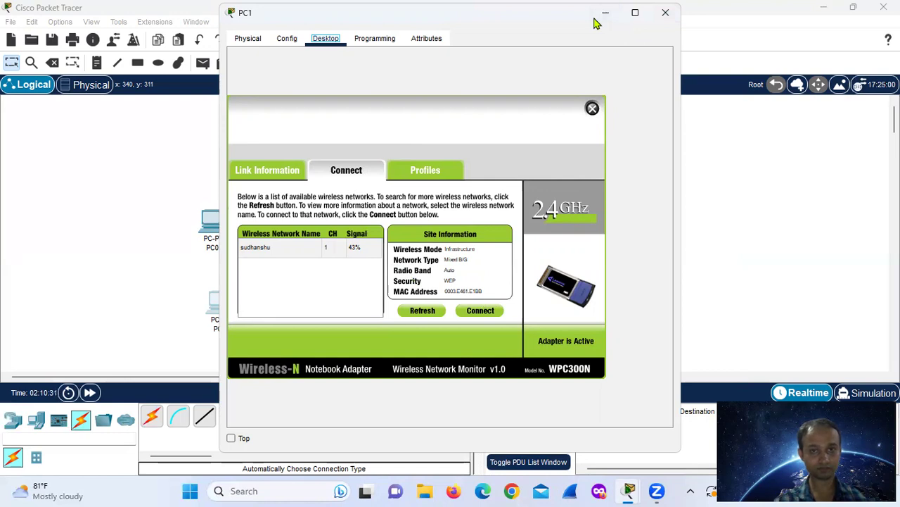
drag(597, 13, 790, 186)
click(858, 185)
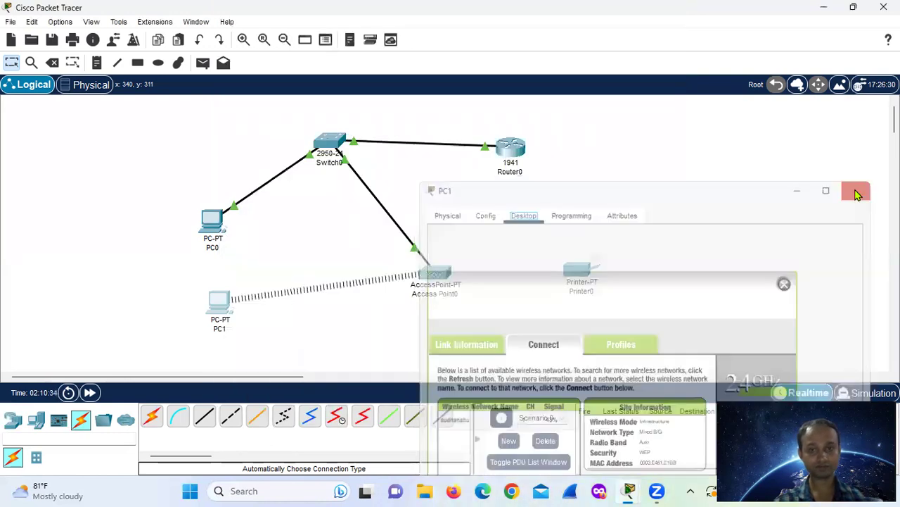
mouse_move(408, 298)
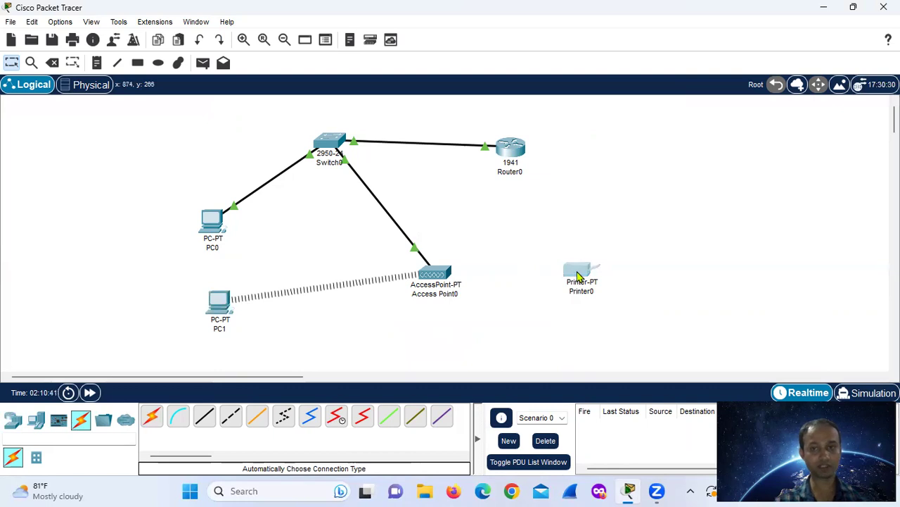
In Printer0's Physical view, remove the existing module and insert the WMP300N wireless module.
click(577, 276)
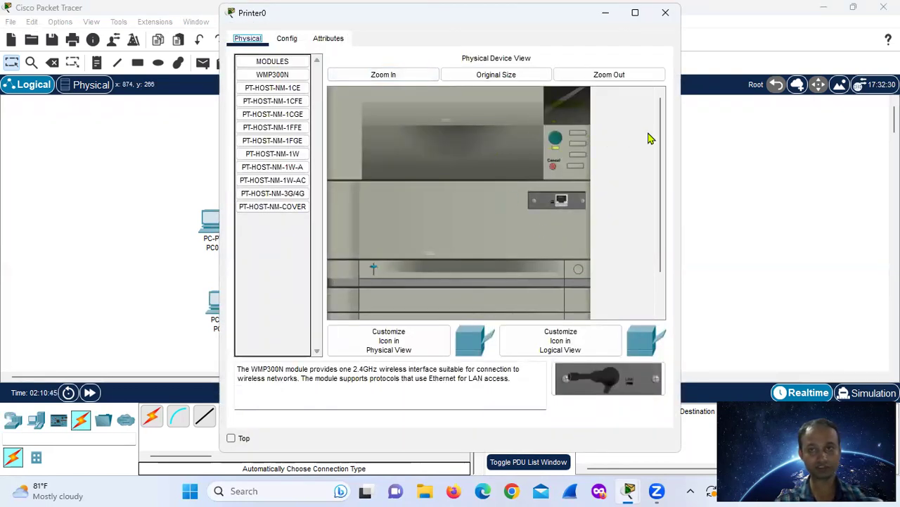
click(613, 74)
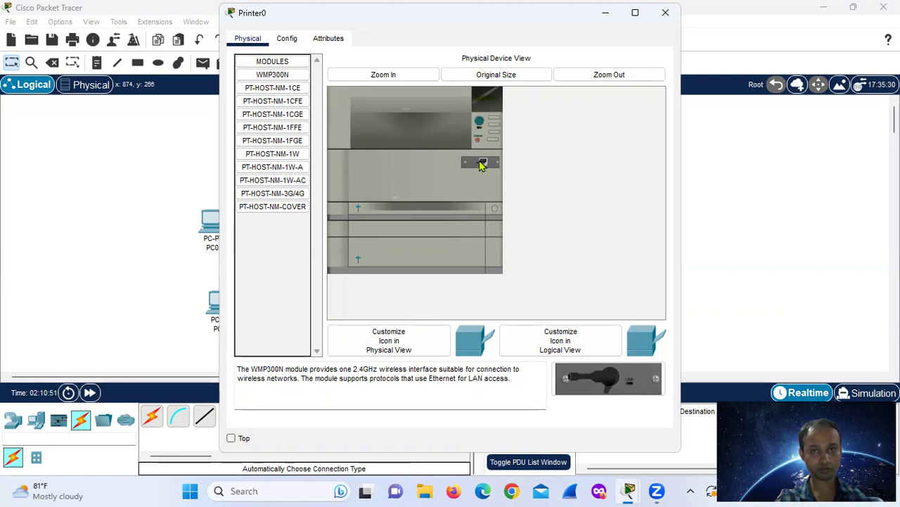
drag(483, 163, 253, 265)
drag(280, 76, 474, 167)
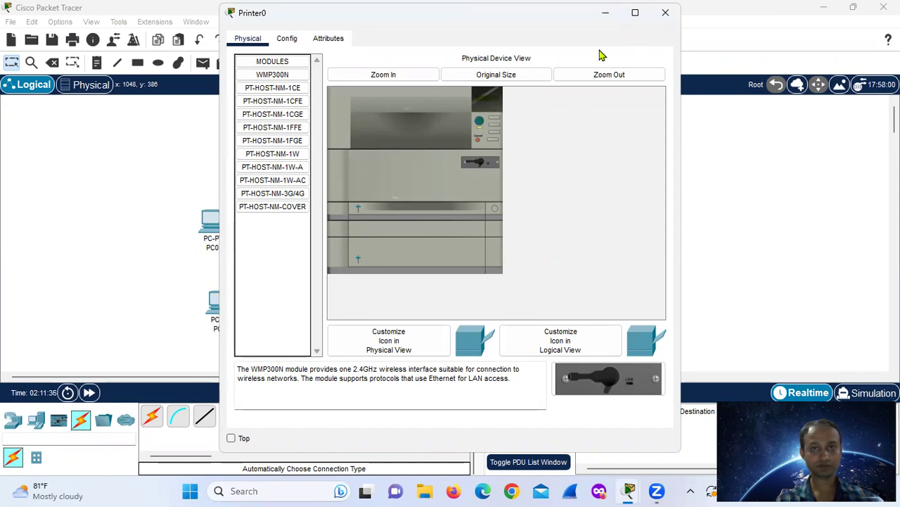
drag(602, 13, 649, 48)
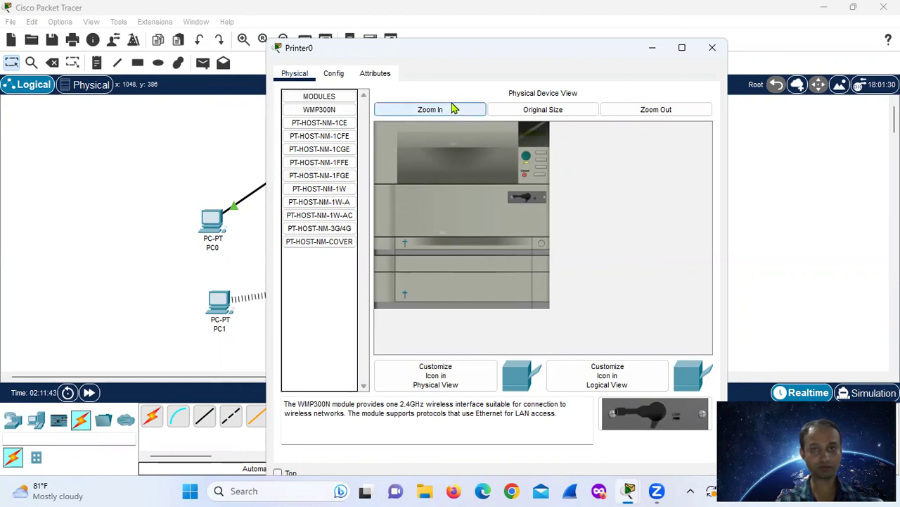
click(340, 75)
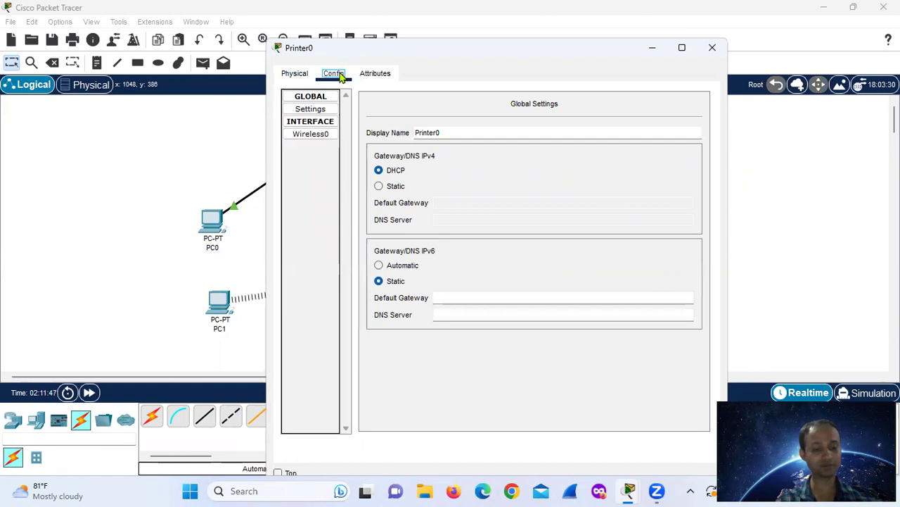
click(324, 138)
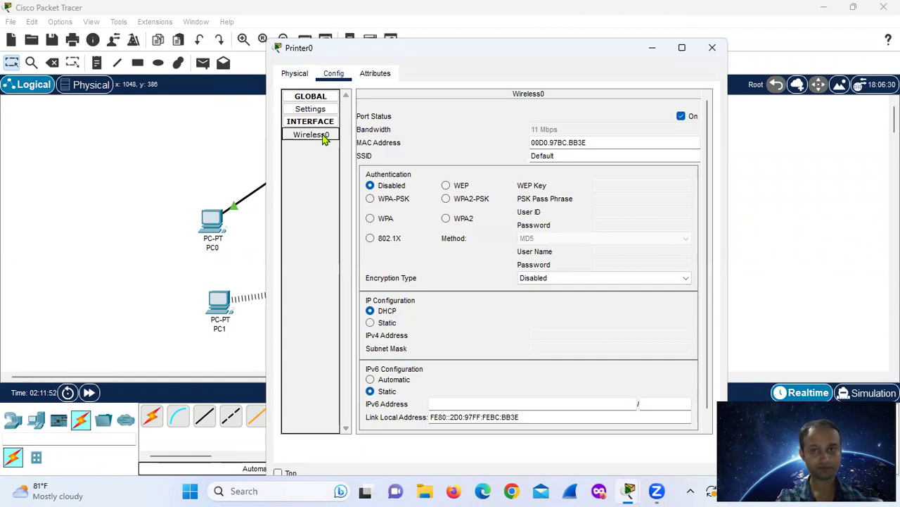
click(582, 159)
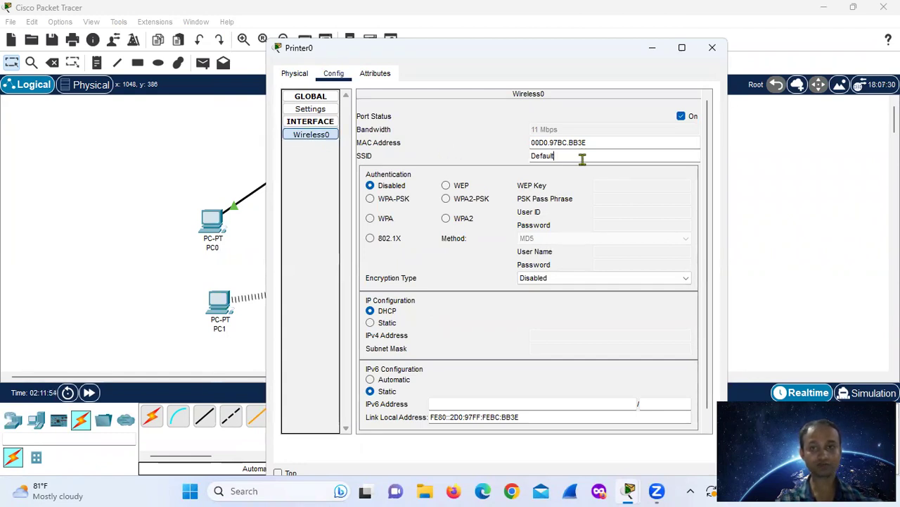
key(BackSpace)
key(BackSpace)
key(BackSpace)
key(BackSpace)
text(sudhanshu)
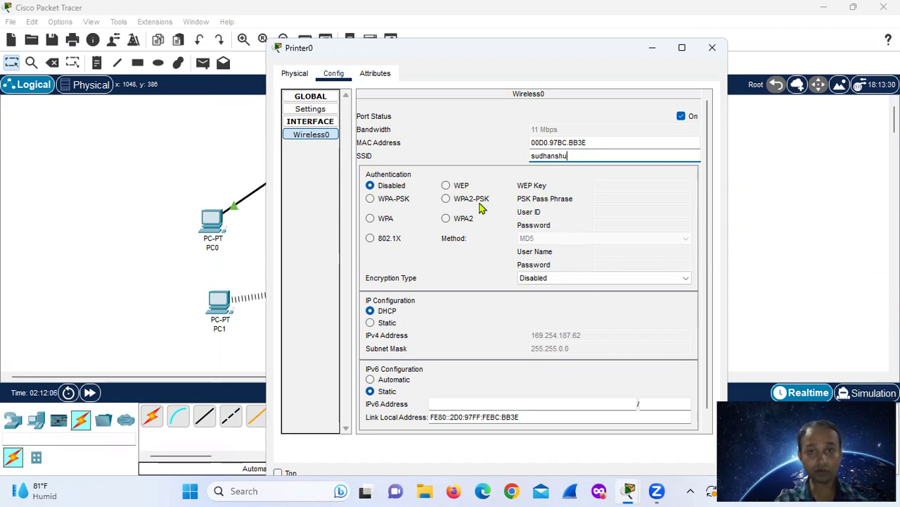
click(446, 187)
text(1234554321)
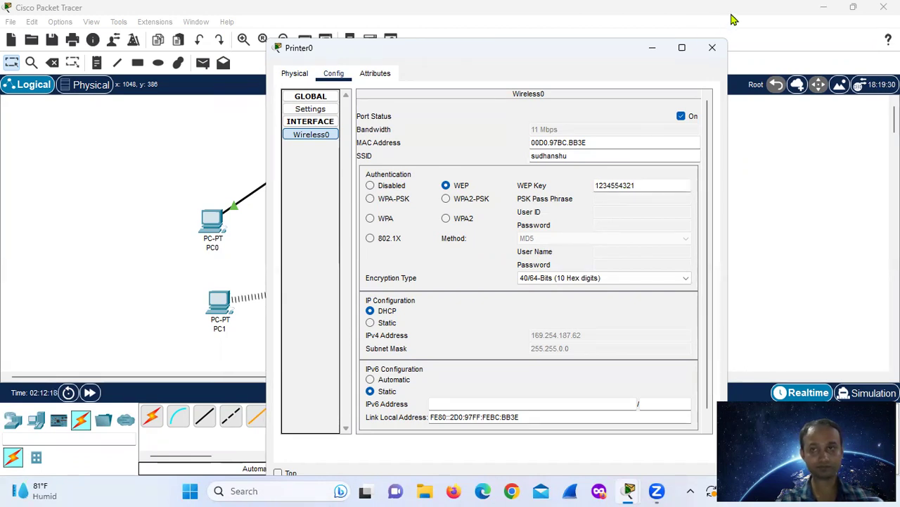
click(713, 49)
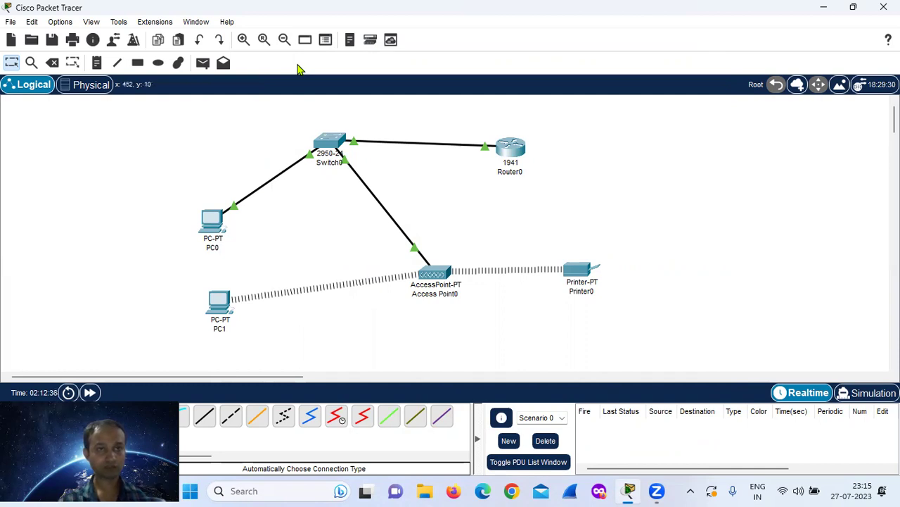
Send simple PDU pings from PC0 to Router0 and from PC0 to PC1.
click(202, 64)
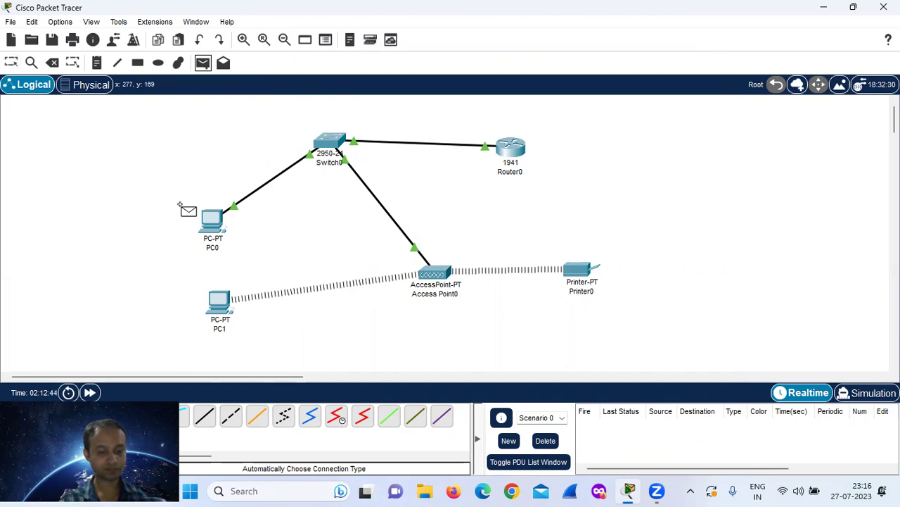
click(211, 222)
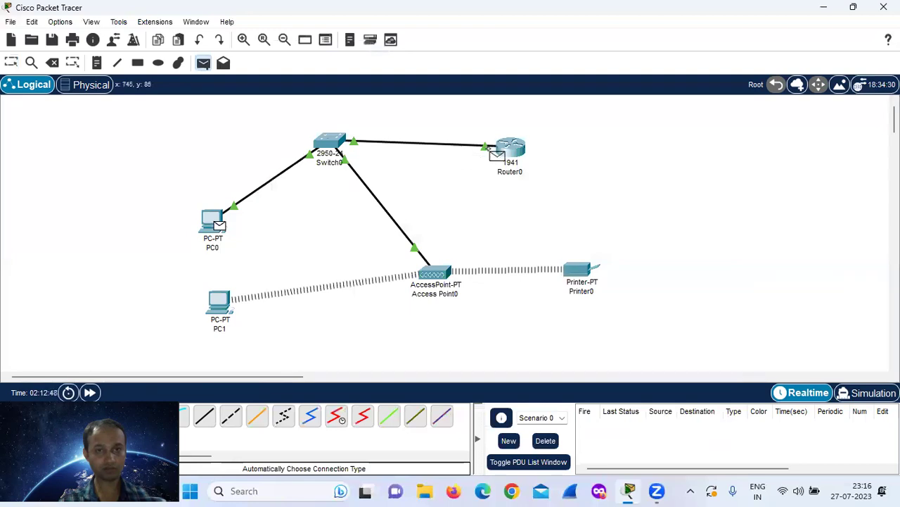
click(512, 149)
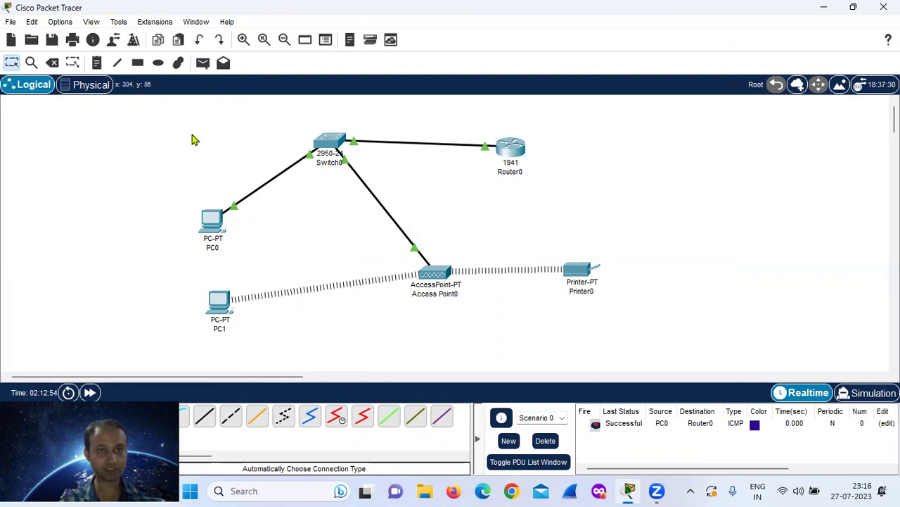
click(202, 64)
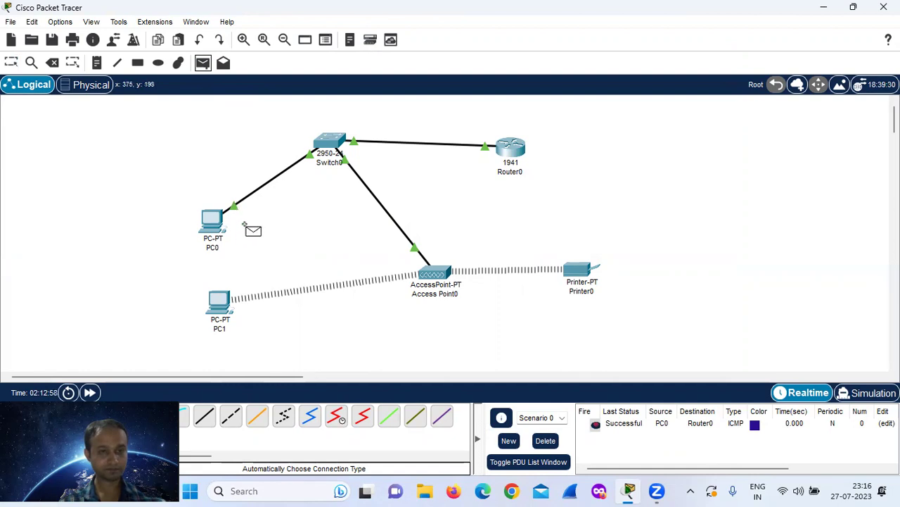
click(211, 224)
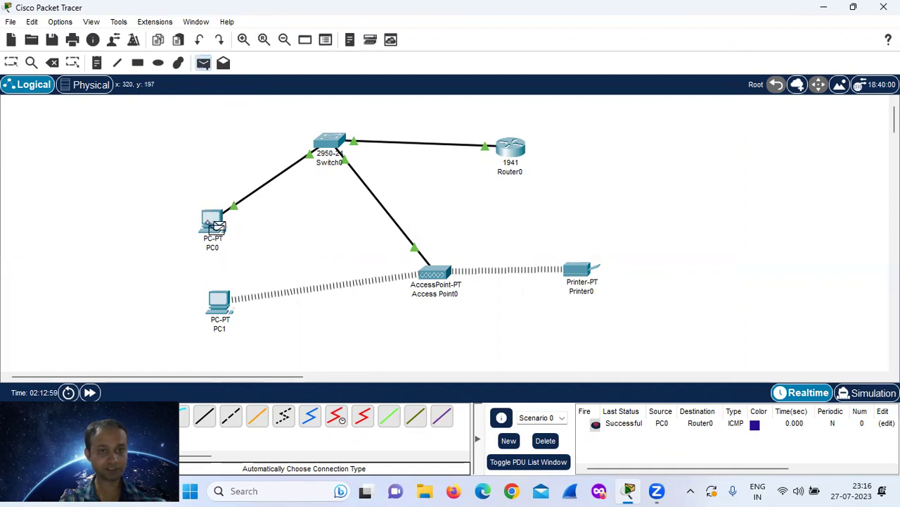
click(227, 308)
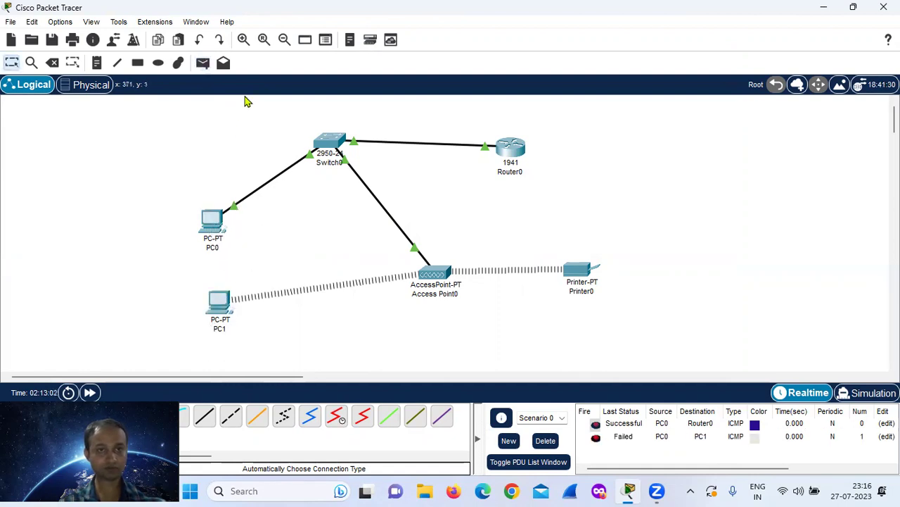
Ping PC1 from PC0 once more, then delete all results from the PDU list.
click(203, 64)
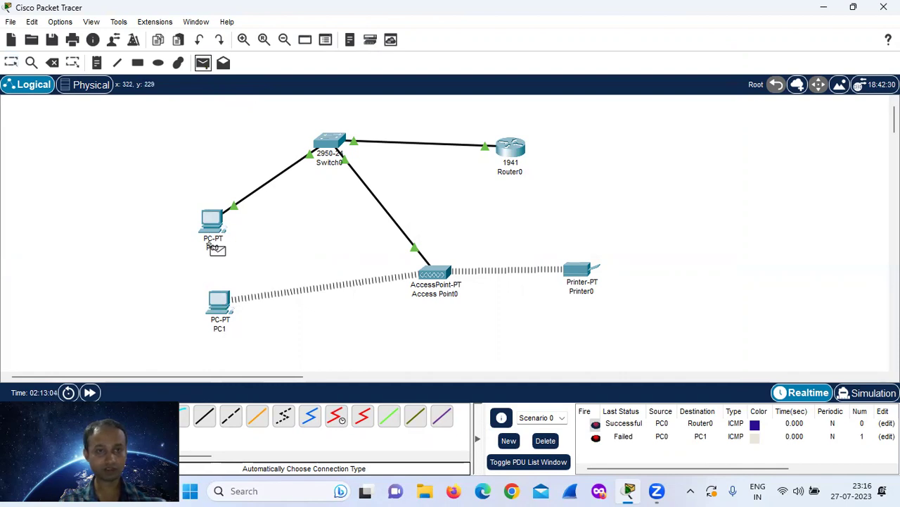
click(211, 220)
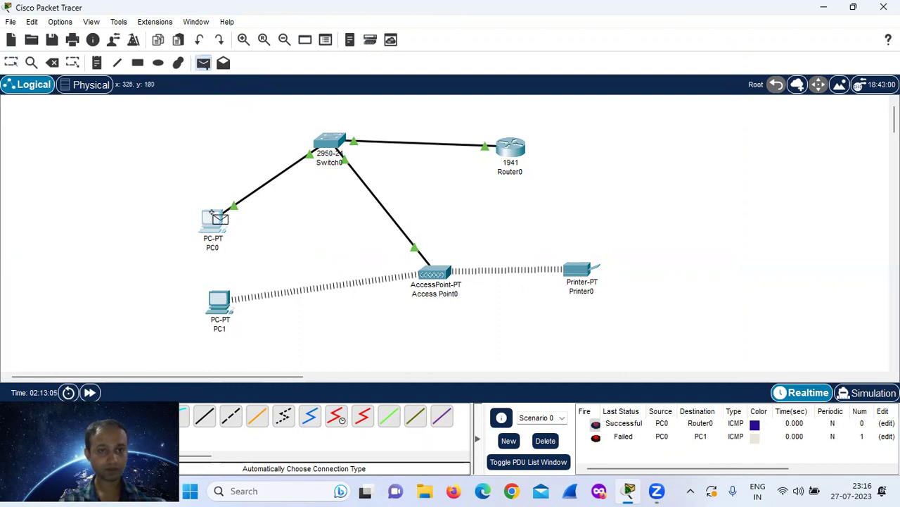
click(221, 307)
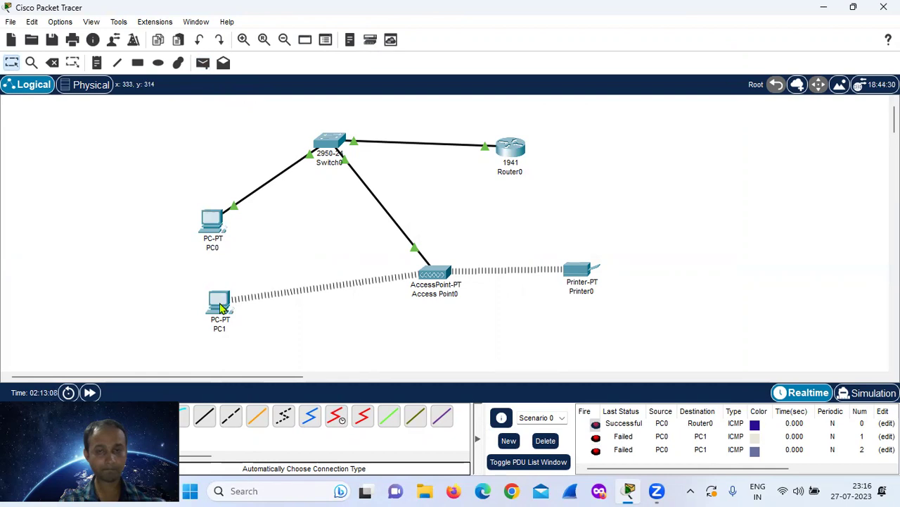
click(546, 440)
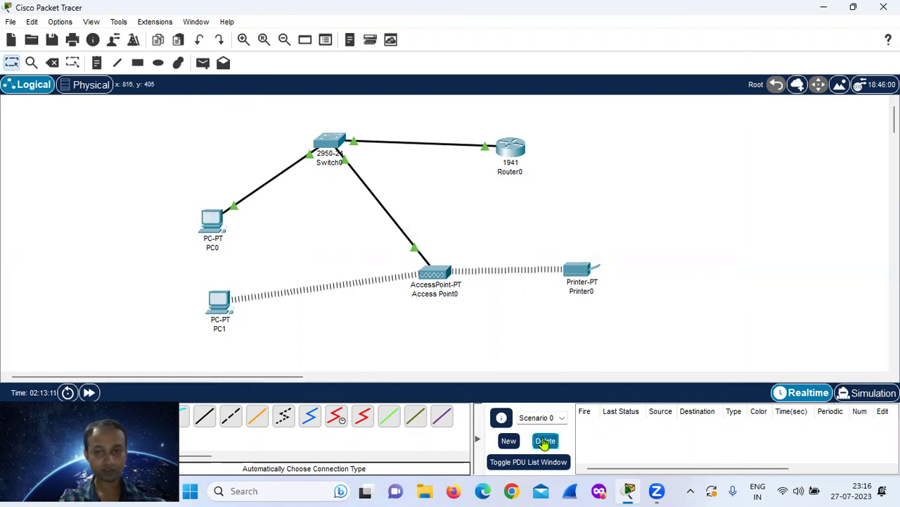
Switch PC1's IP Configuration to Static: 192.168.1.3, mask 255.255.255.0, gateway 192.168.1.1, then close.
click(220, 310)
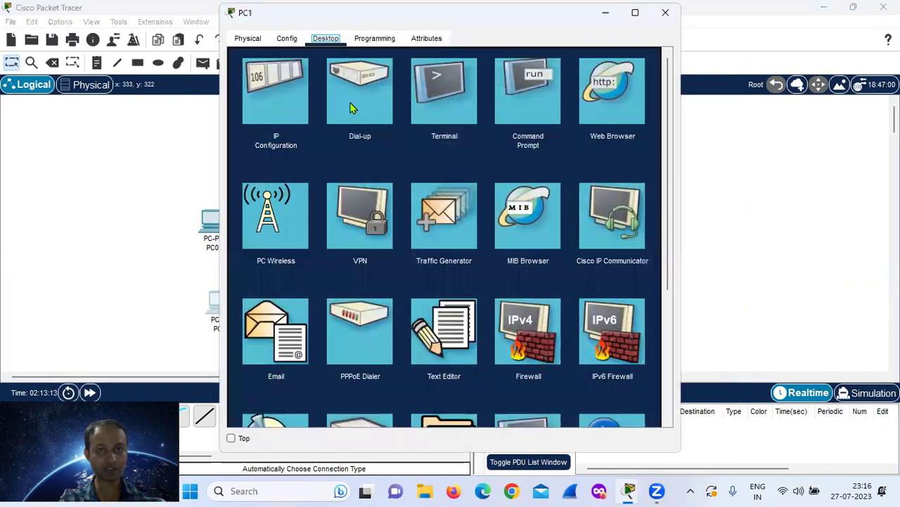
click(277, 103)
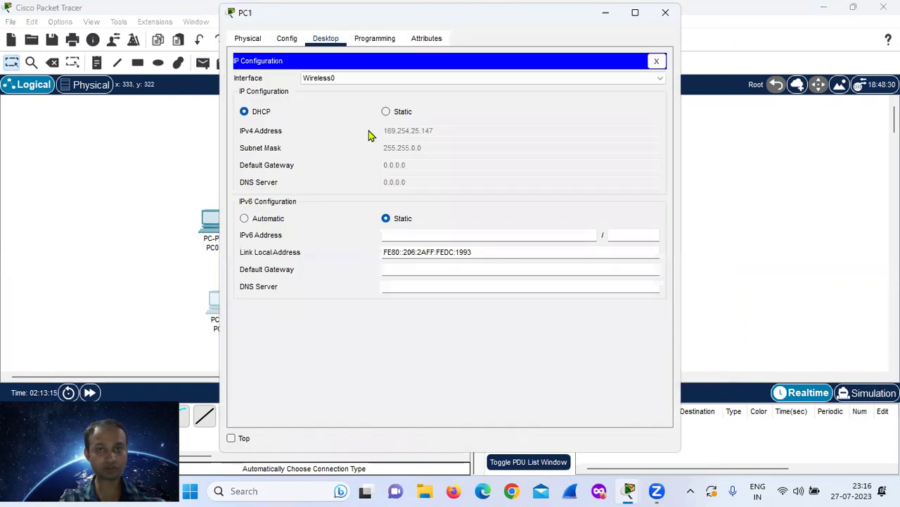
click(386, 112)
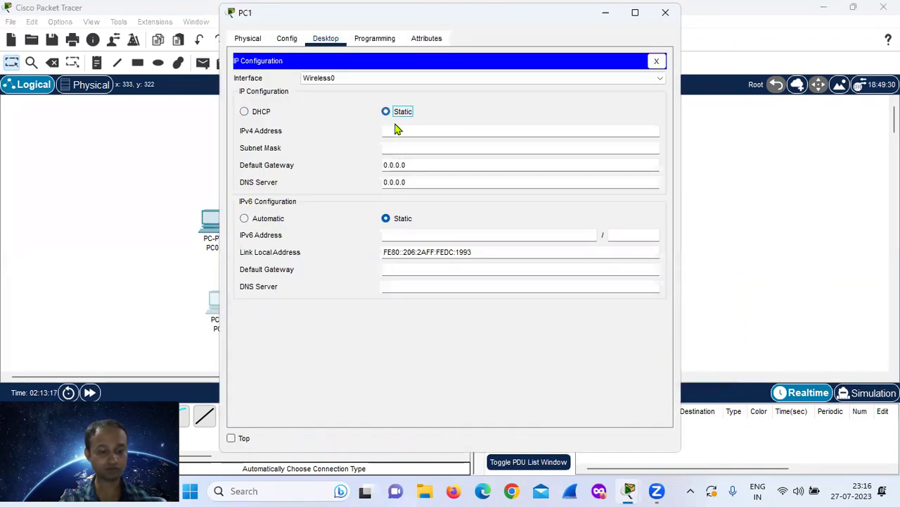
click(407, 131)
text(192.16)
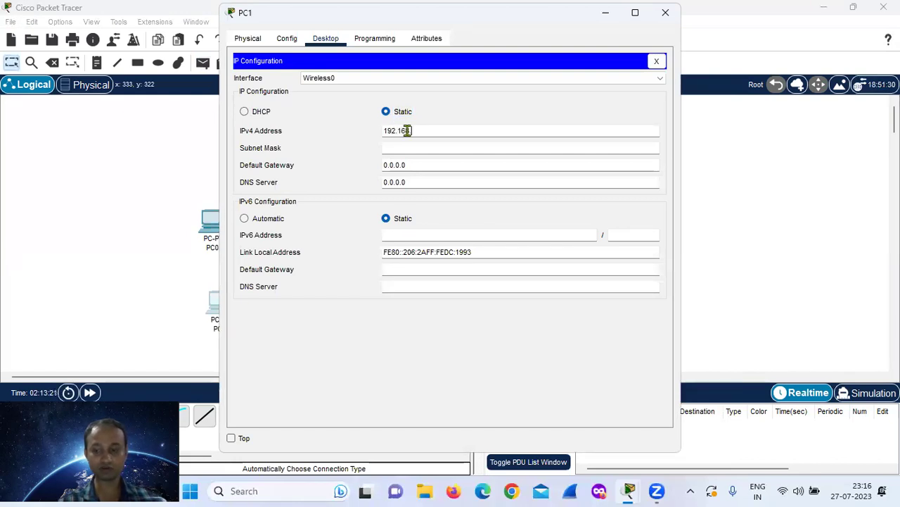
text(8.1.3)
click(406, 148)
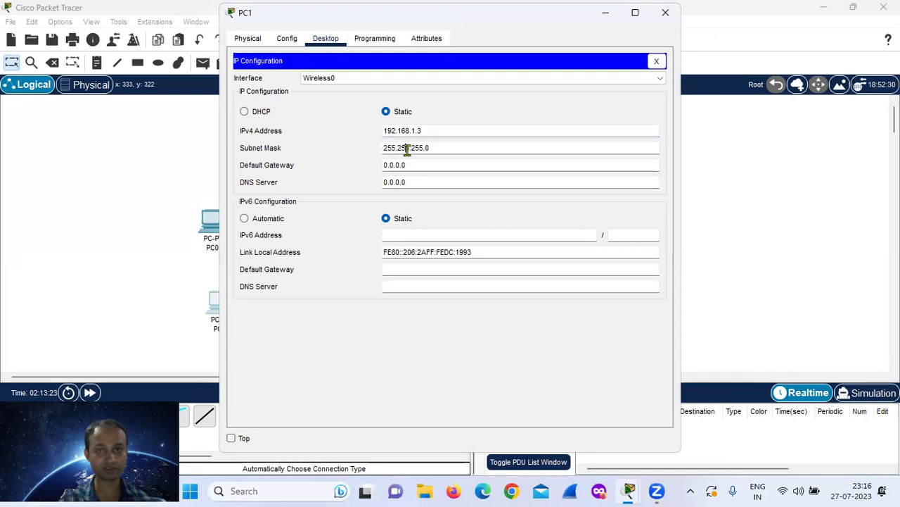
click(407, 164)
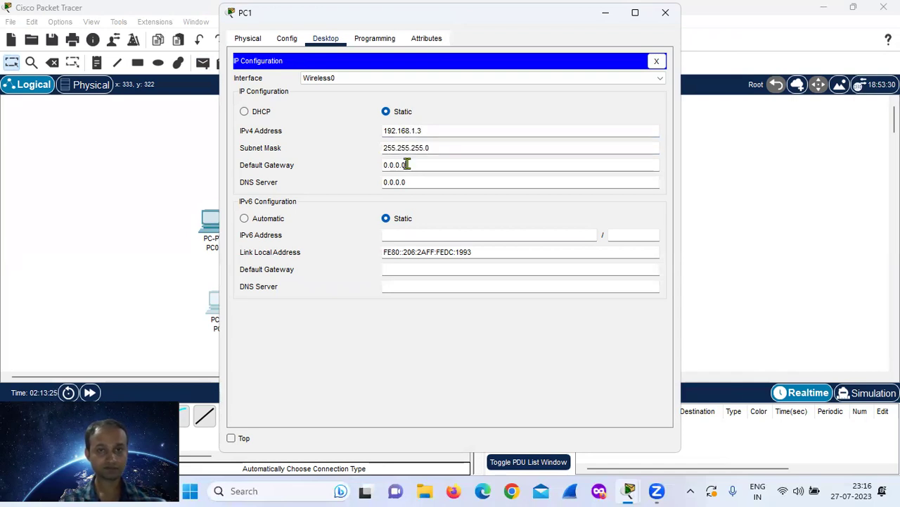
text(192.168)
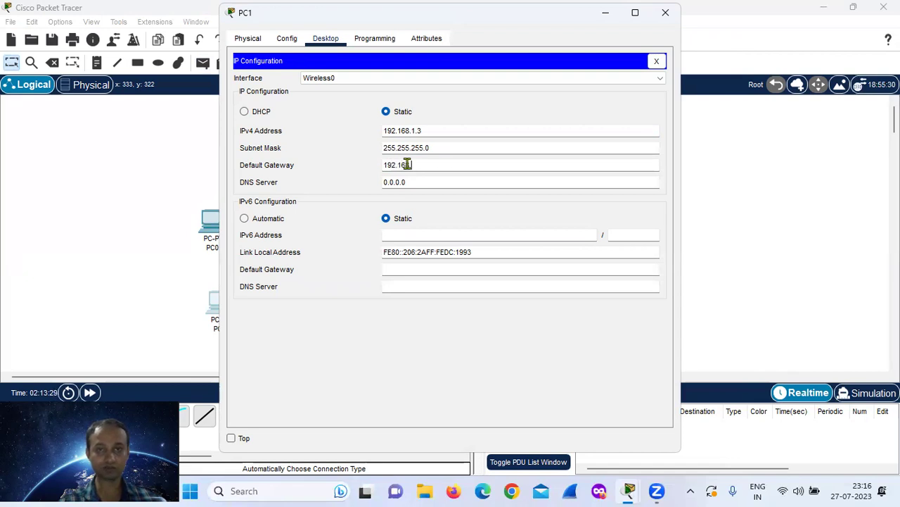
text(.1.1)
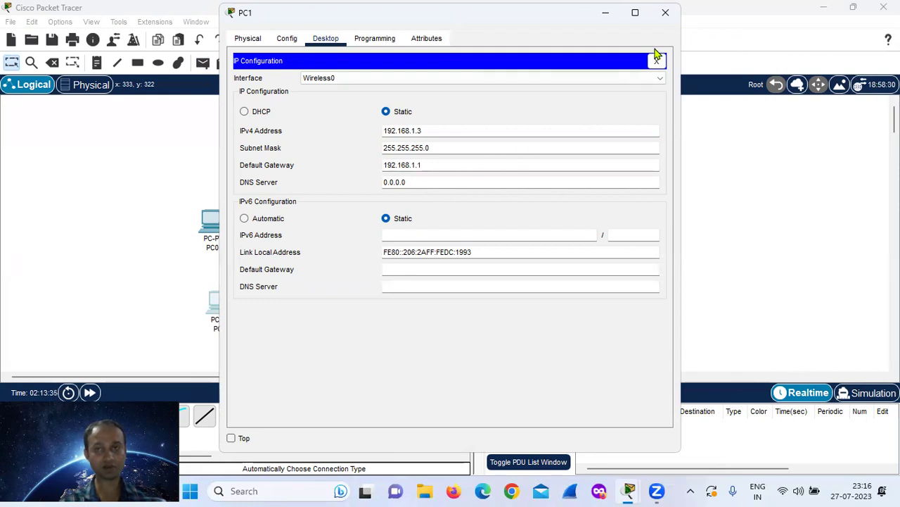
click(665, 14)
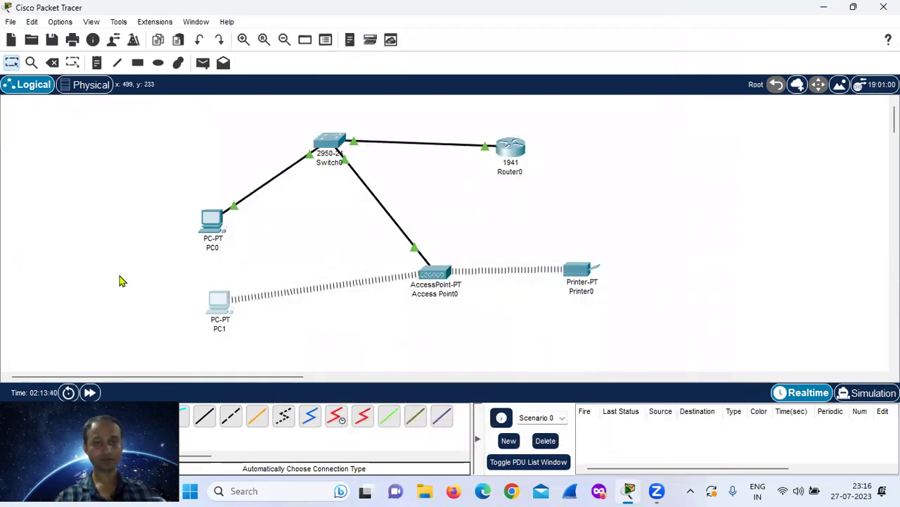
Add simple PDU pings from PC0 to Router0 and from PC0 to PC1.
click(202, 65)
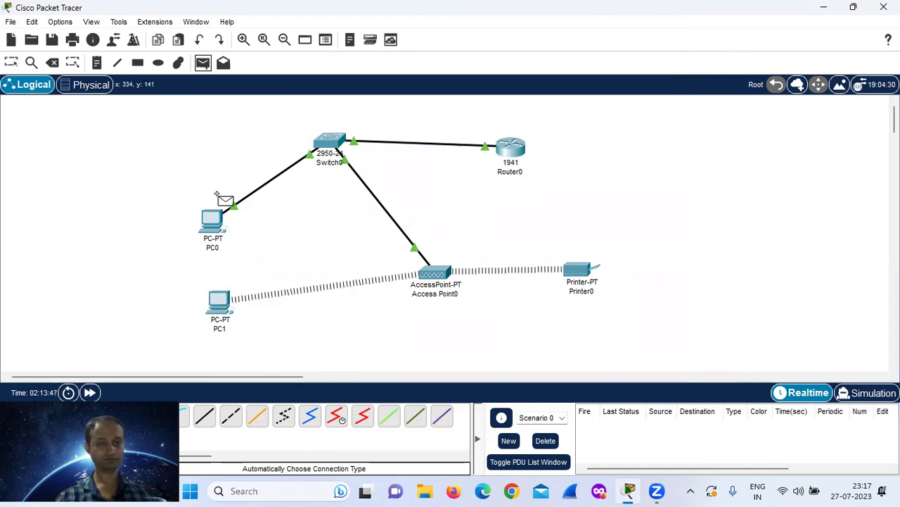
click(214, 217)
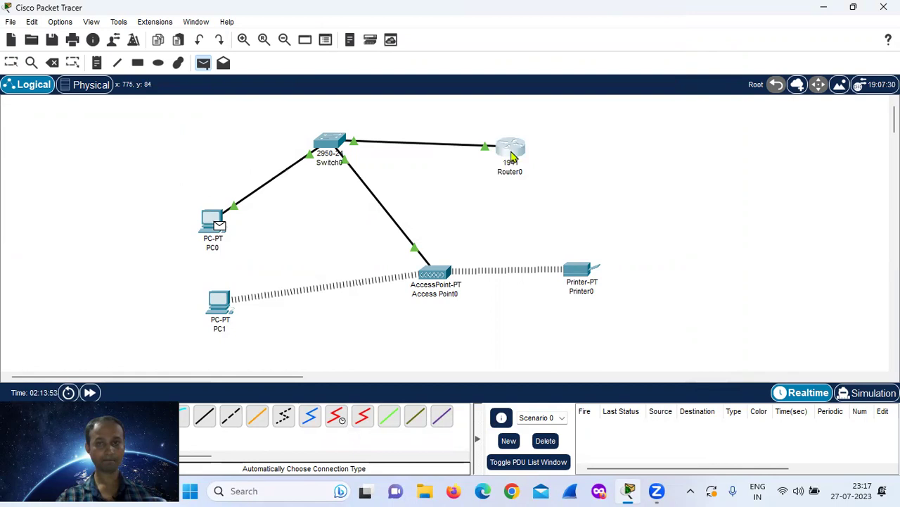
click(511, 148)
key(p)
click(213, 220)
click(222, 310)
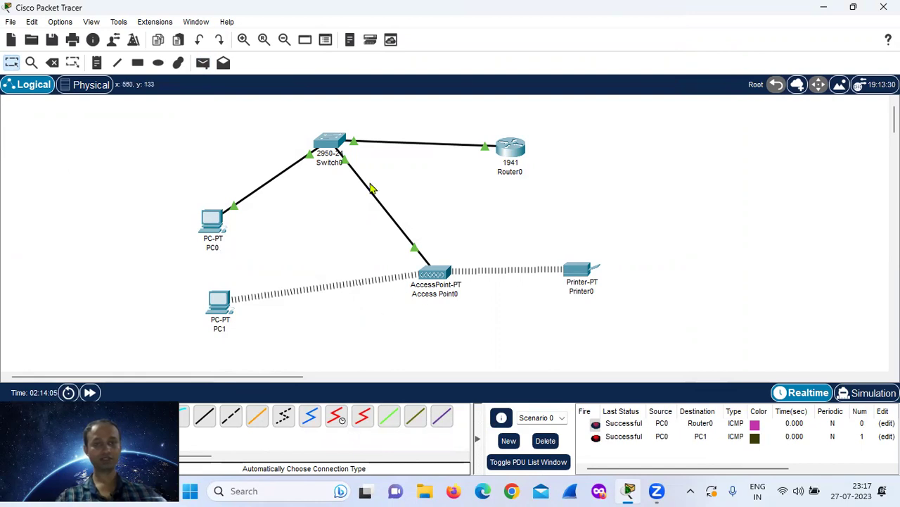
Switch to Simulation mode, play the ping animation, and raise the playback speed.
click(876, 394)
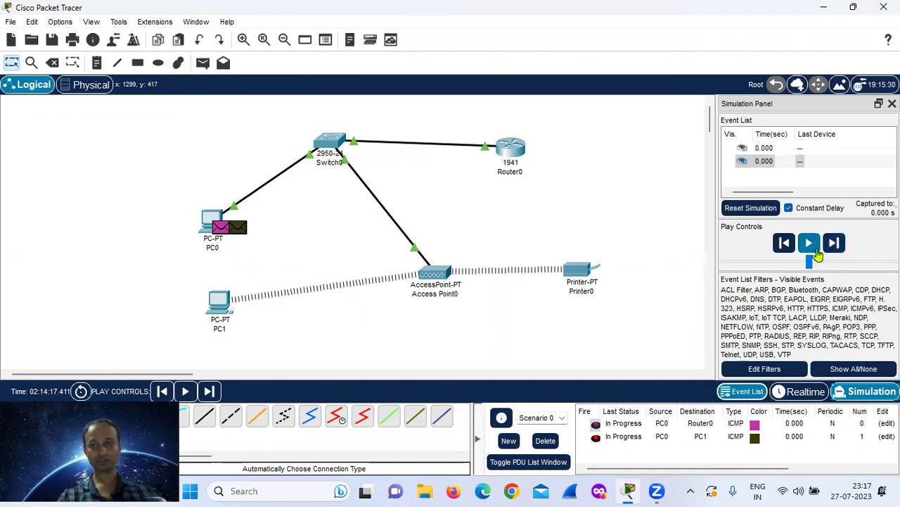
click(811, 243)
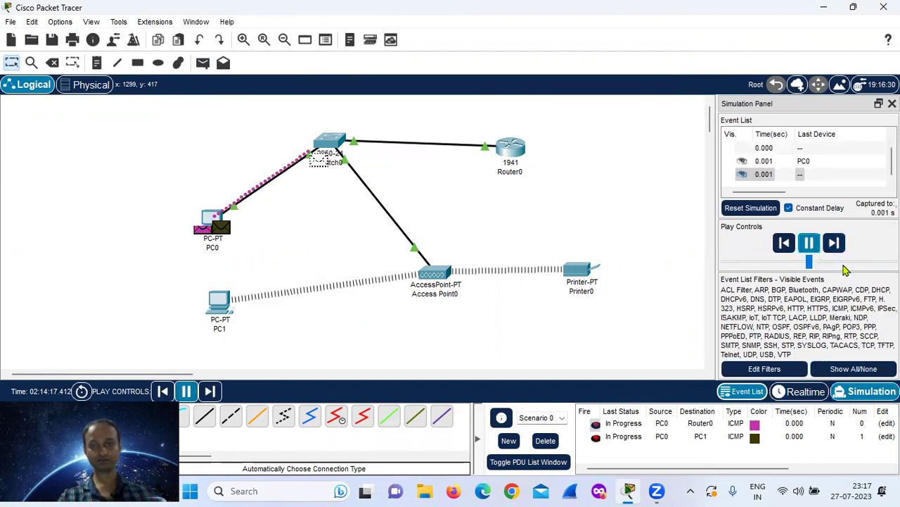
click(844, 265)
click(845, 264)
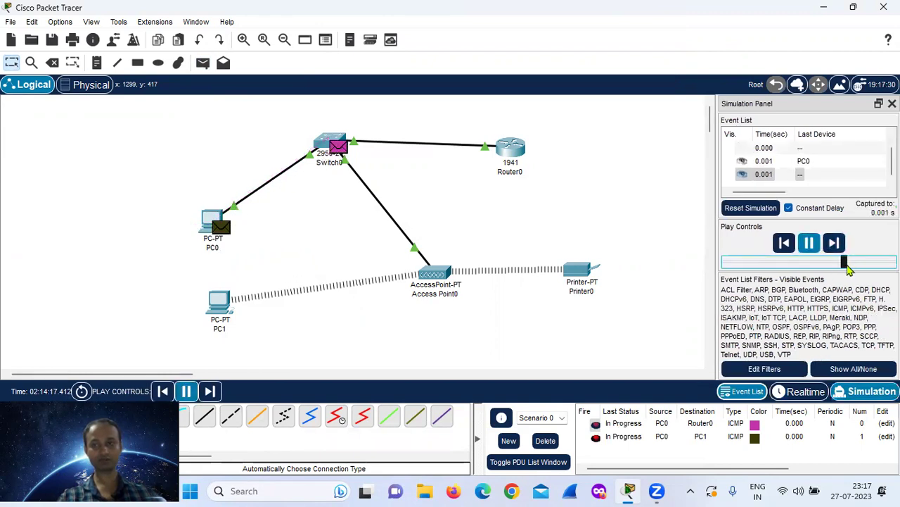
click(864, 263)
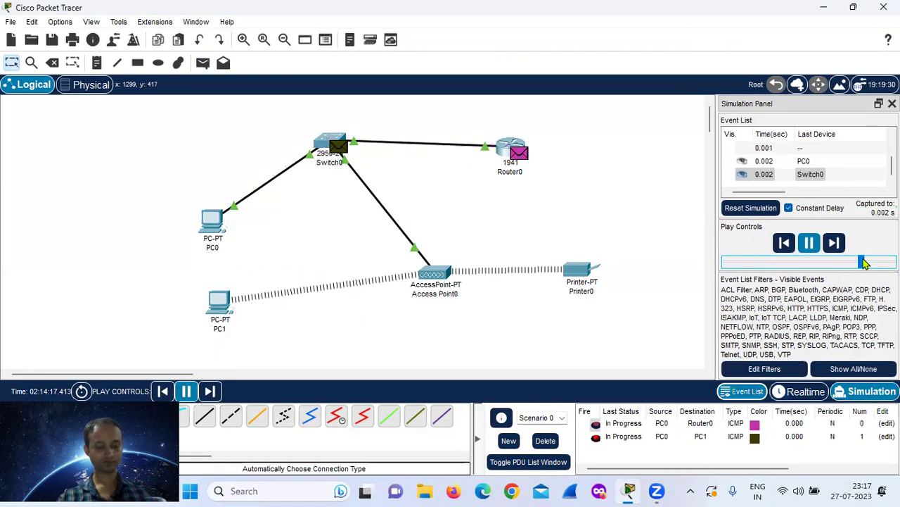